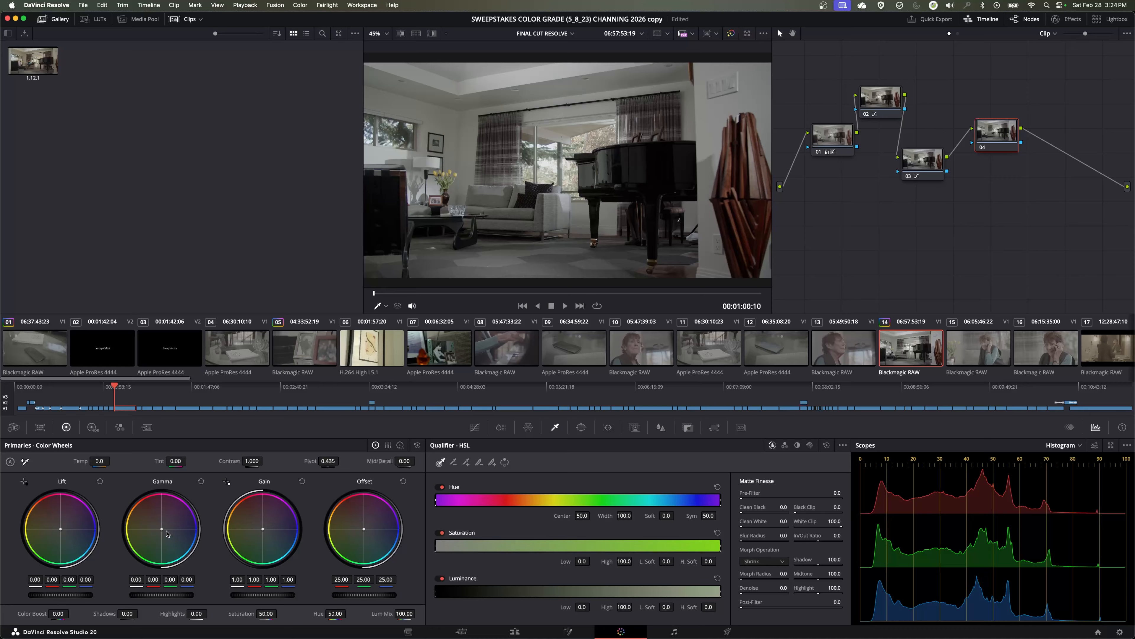
- Try a blue gamma shift on node 04 and reset the node's grade
{"action": "left_click_drag", "start_coordinate": [166, 533], "coordinate": [185, 535]}
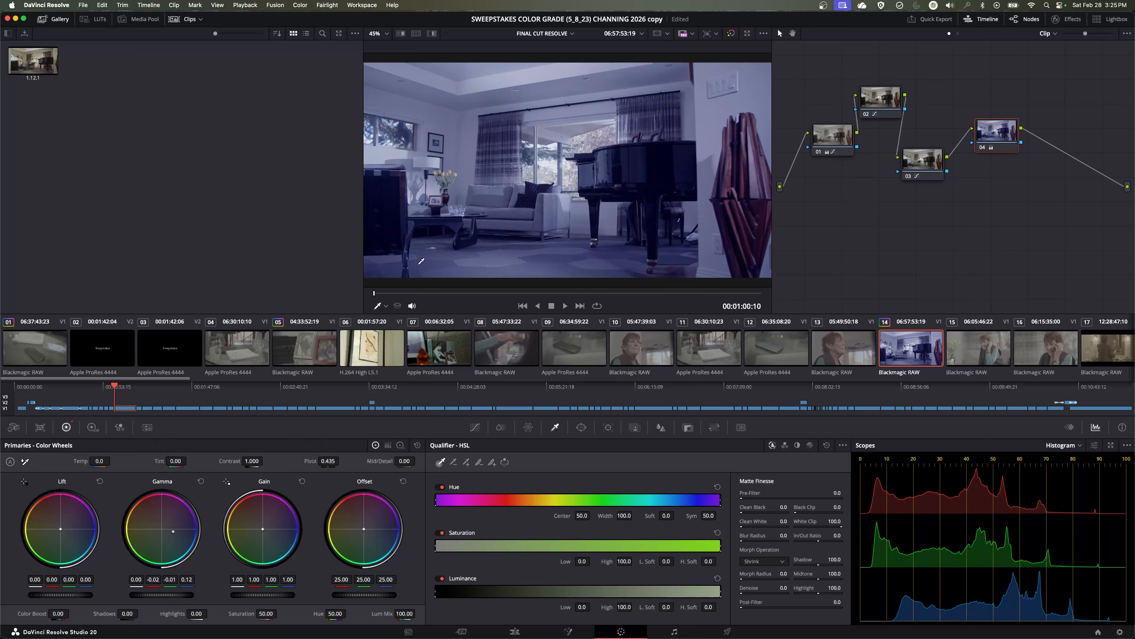
{"action": "right_click", "coordinate": [1007, 132]}
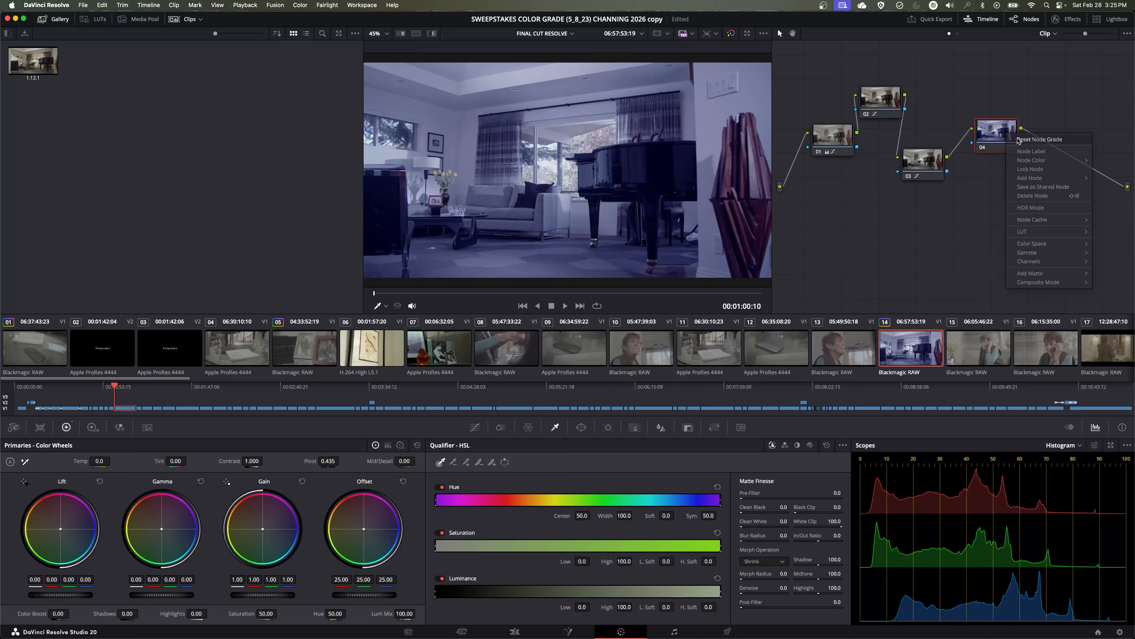
{"action": "left_click", "coordinate": [1014, 138]}
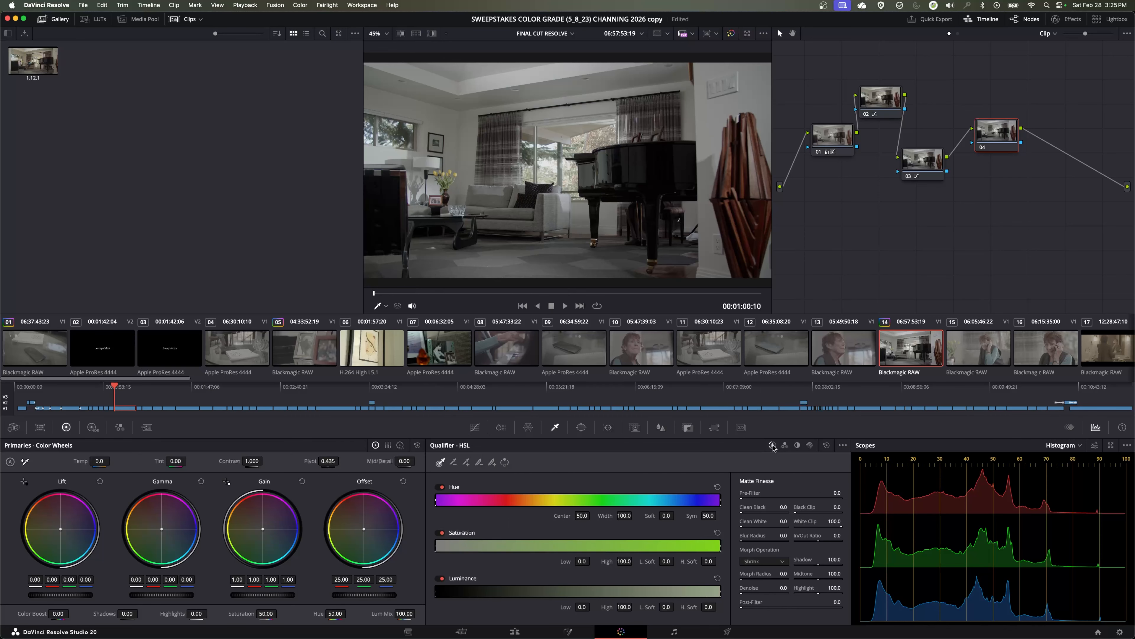
- Sample one of the yellow tulips with the HSL qualifier on node 04
{"action": "left_click", "coordinate": [785, 445]}
{"action": "left_click", "coordinate": [772, 446]}
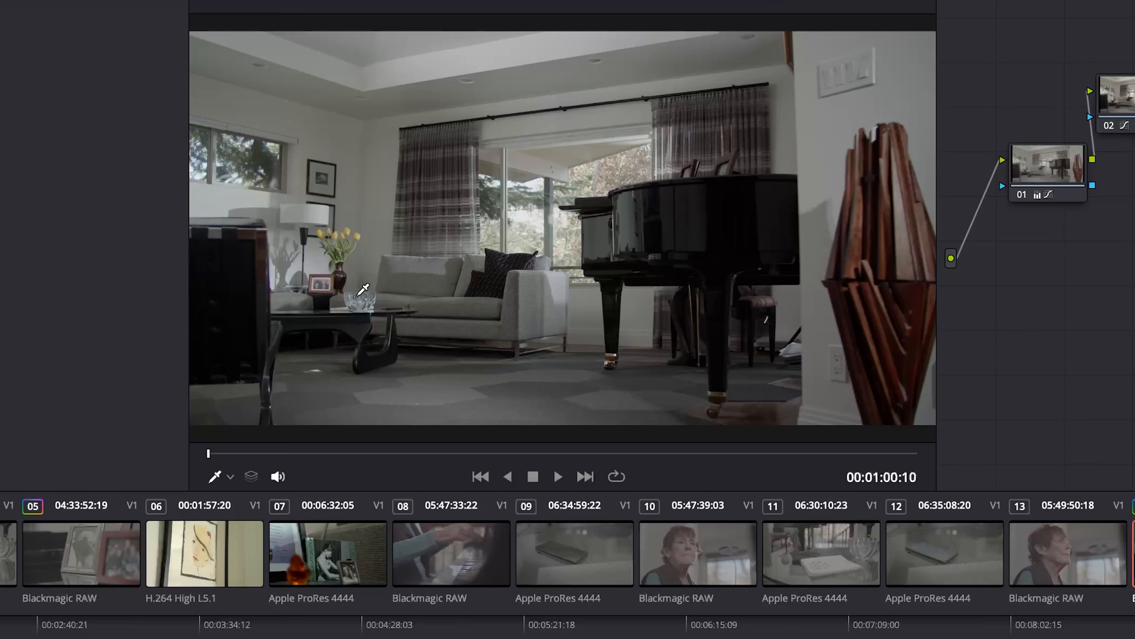
{"action": "scroll", "coordinate": [352, 247], "scroll_direction": "up", "scroll_amount": 6}
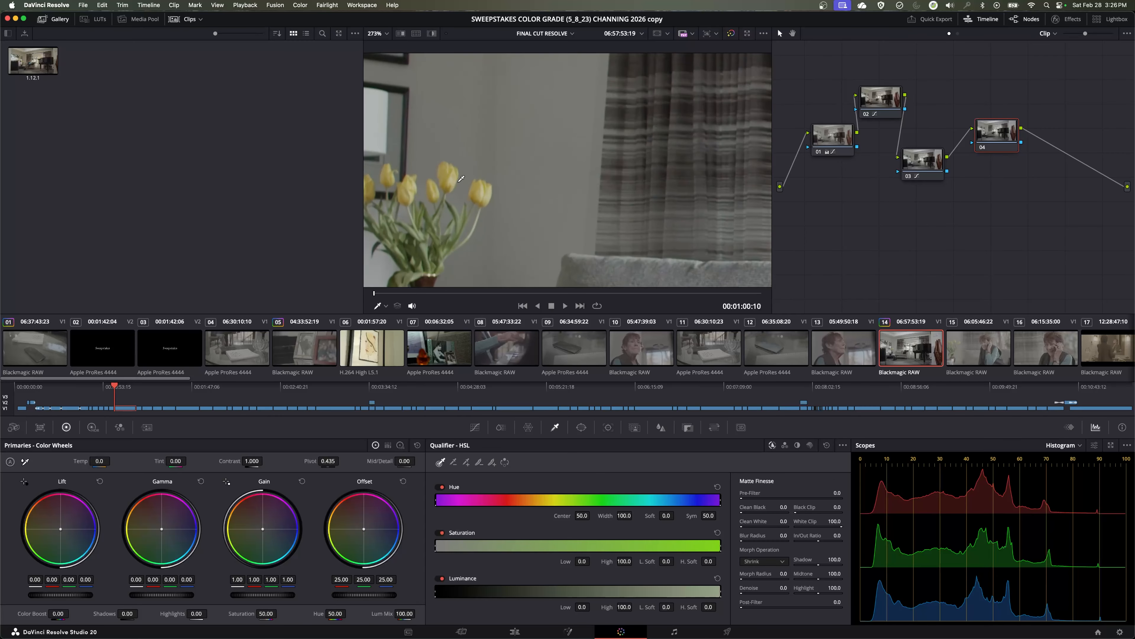
{"action": "left_click", "coordinate": [462, 179]}
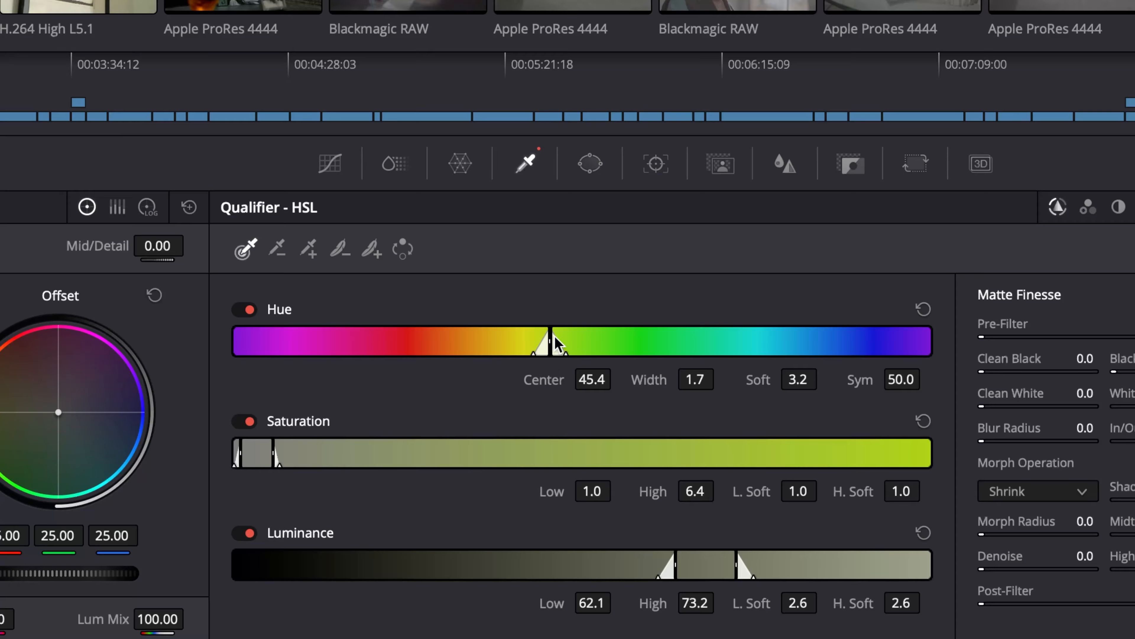
- Try widening the hue softness and hue width of the yellow qualifier selection
{"action": "left_click_drag", "start_coordinate": [565, 350], "coordinate": [572, 343]}
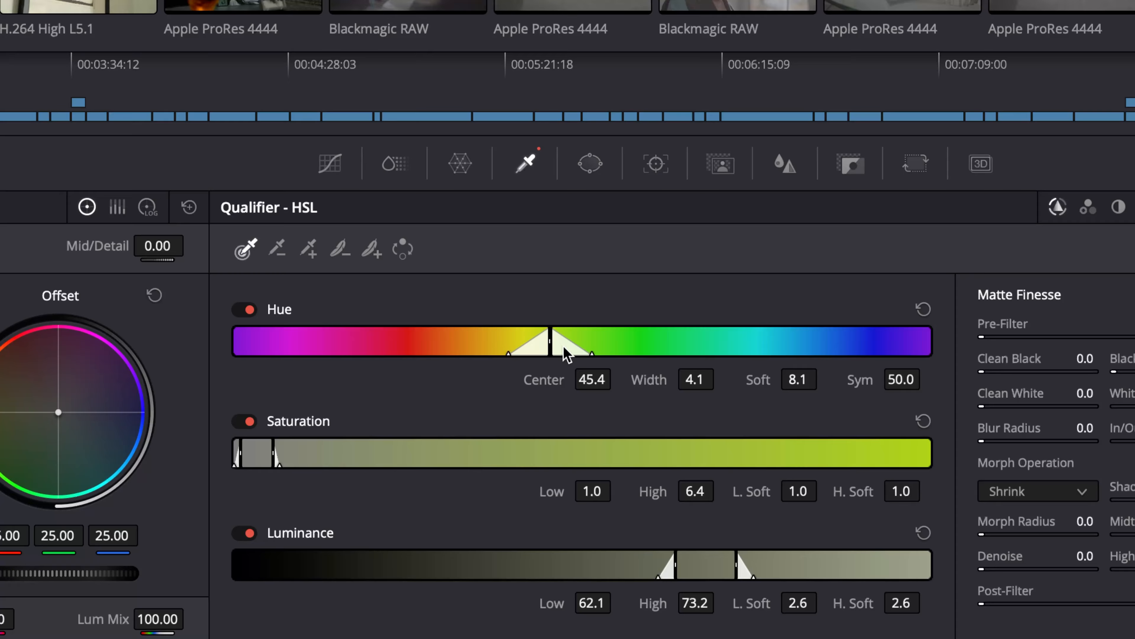
{"action": "left_click_drag", "start_coordinate": [563, 347], "coordinate": [566, 352]}
{"action": "left_click_drag", "start_coordinate": [691, 380], "coordinate": [737, 377]}
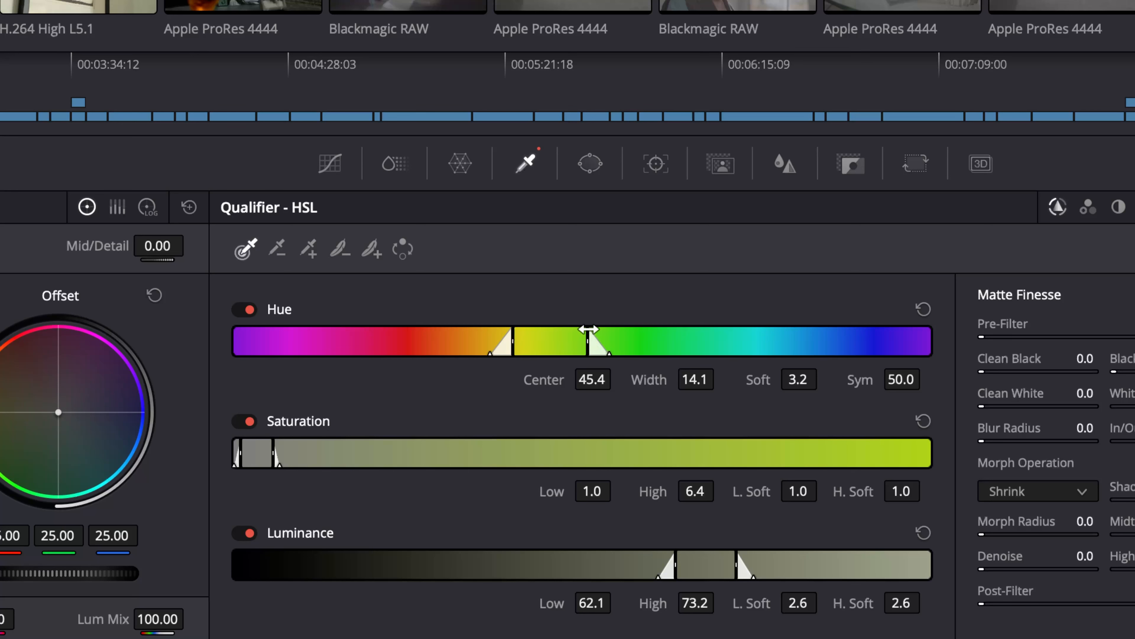
{"action": "left_click_drag", "start_coordinate": [599, 333], "coordinate": [652, 355]}
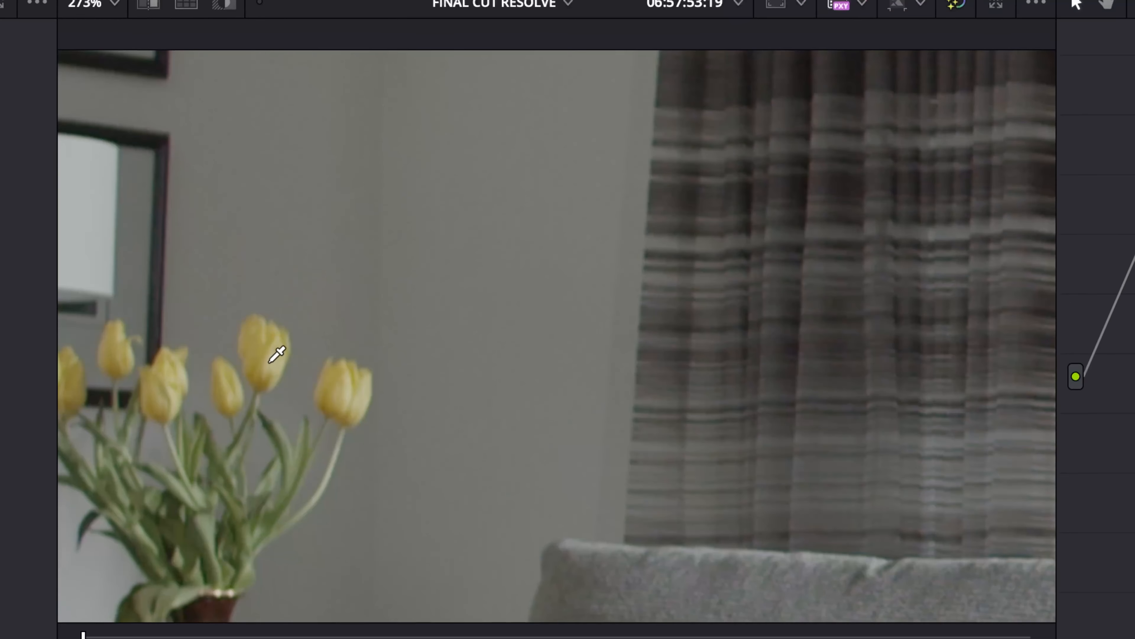
- Highlight the qualified tulip selection in the viewer and display it as a black-and-white matte
{"action": "scroll", "coordinate": [506, 478], "scroll_direction": "down", "scroll_amount": 3}
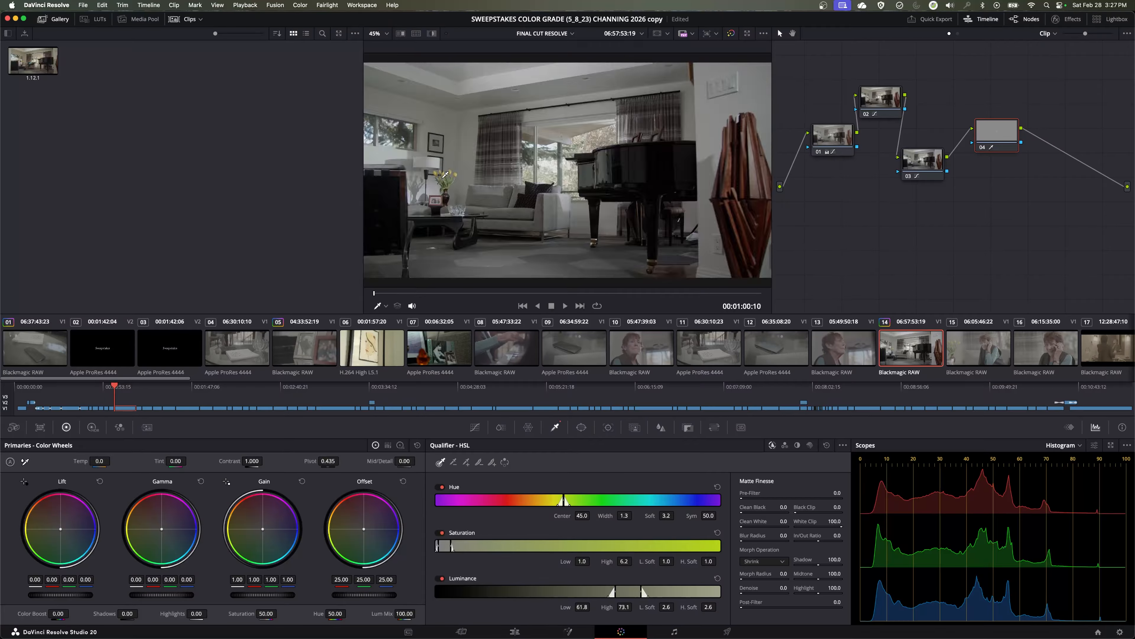
{"action": "scroll", "coordinate": [445, 174], "scroll_direction": "up", "scroll_amount": 8}
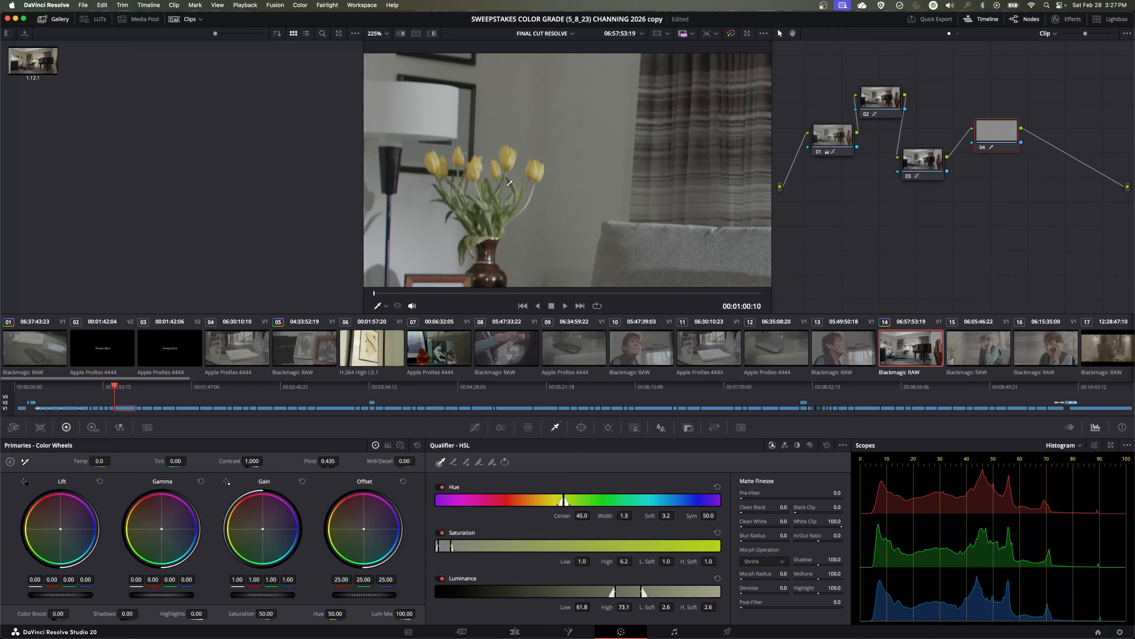
{"action": "scroll", "coordinate": [509, 183], "scroll_direction": "up", "scroll_amount": 2}
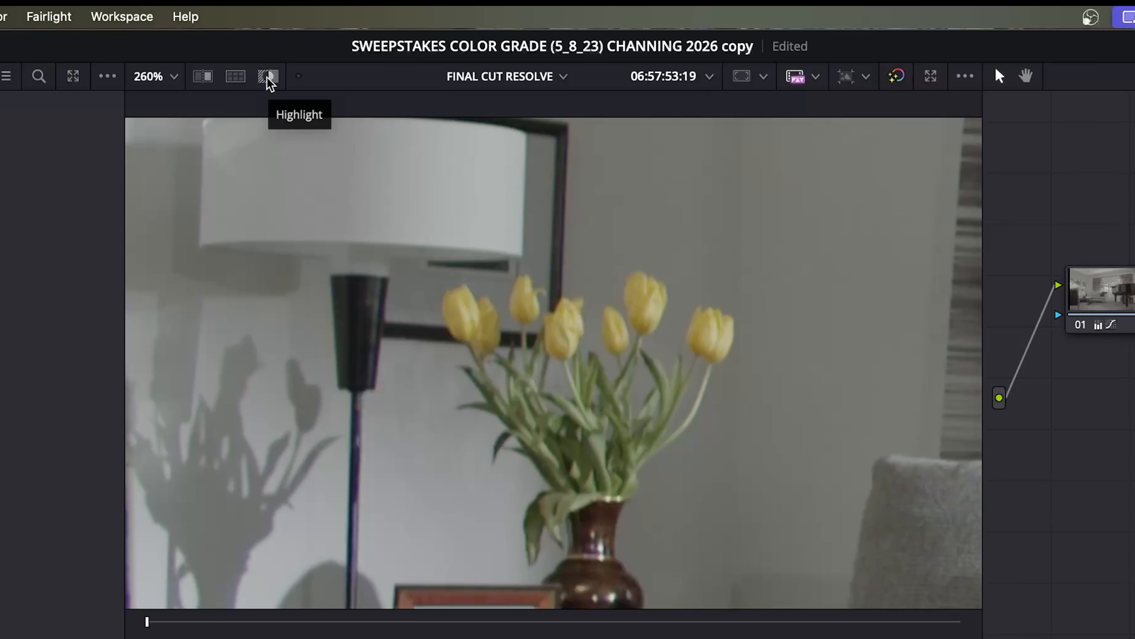
{"action": "left_click", "coordinate": [269, 77]}
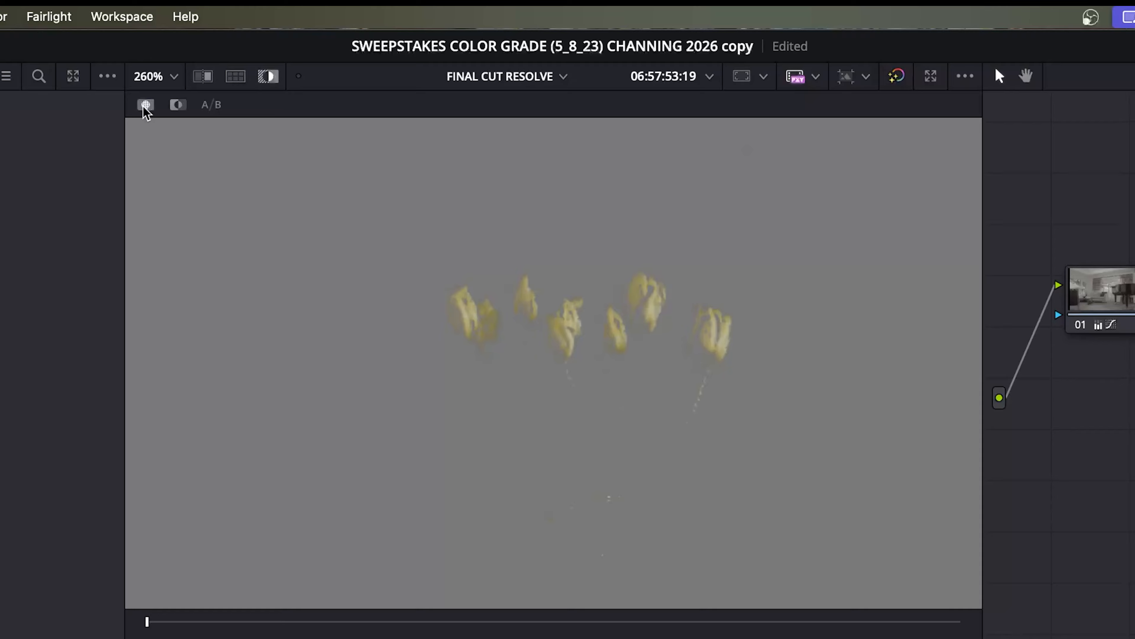
{"action": "left_click", "coordinate": [178, 106]}
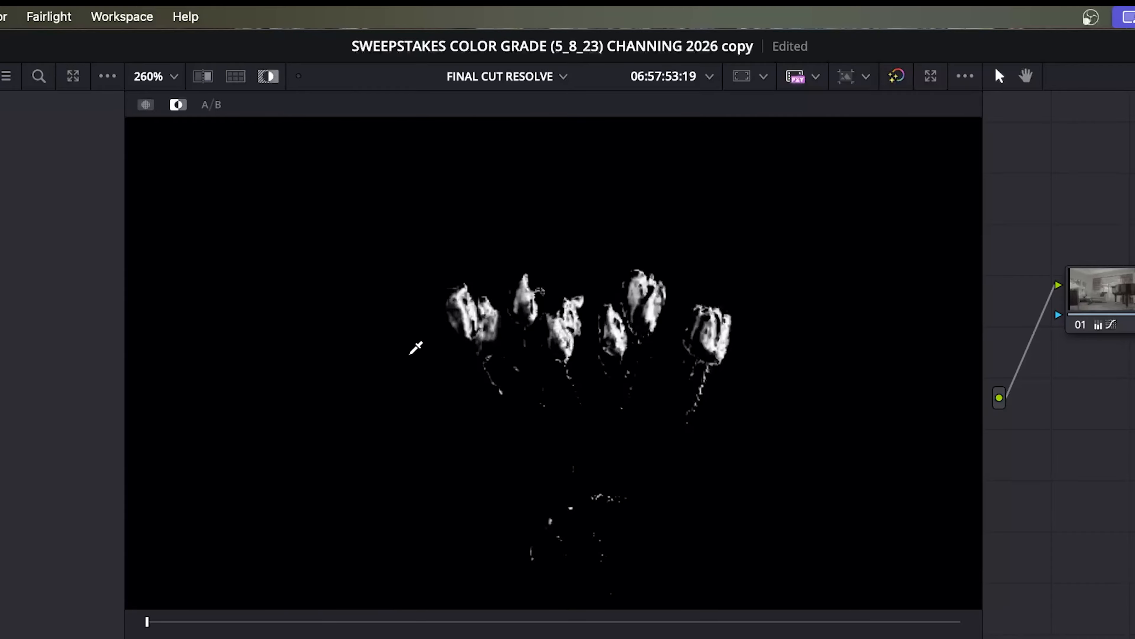
- Return the highlight to the grey-background view and resample the yellow petals to cover more of the tulips
{"action": "key", "text": "shift+z"}
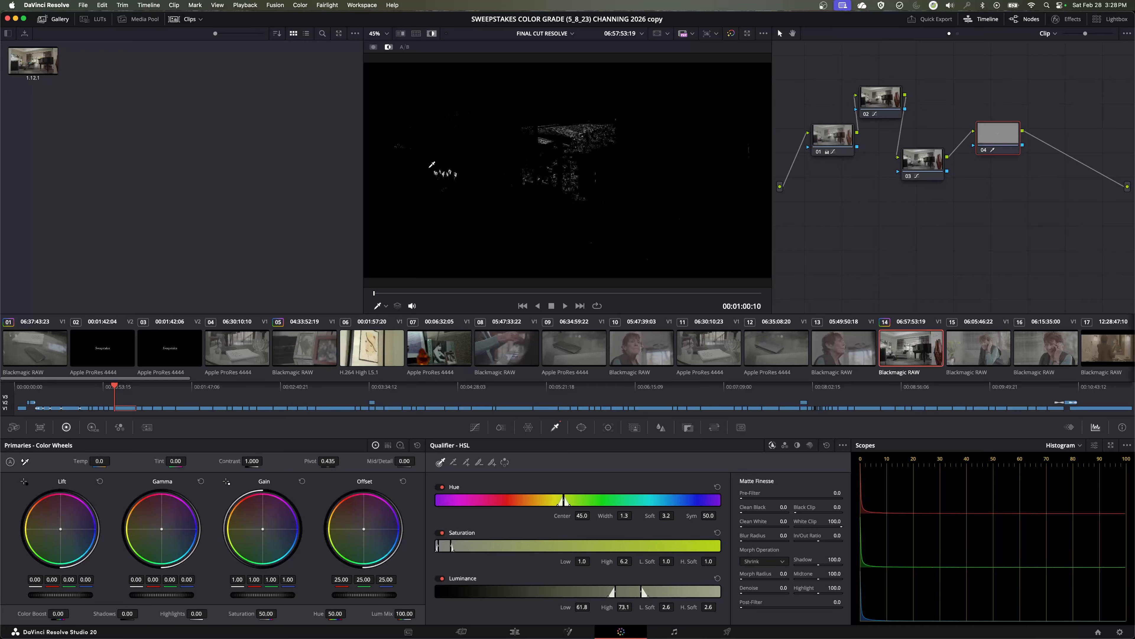
{"action": "left_click", "coordinate": [375, 47]}
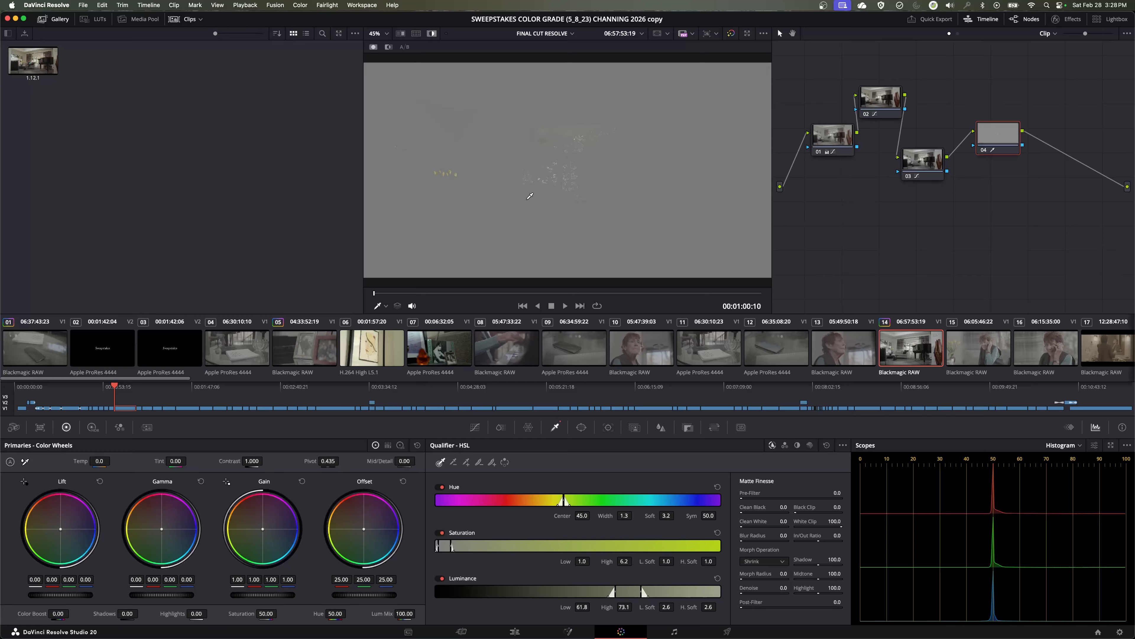
{"action": "scroll", "coordinate": [438, 178], "scroll_direction": "up", "scroll_amount": 10}
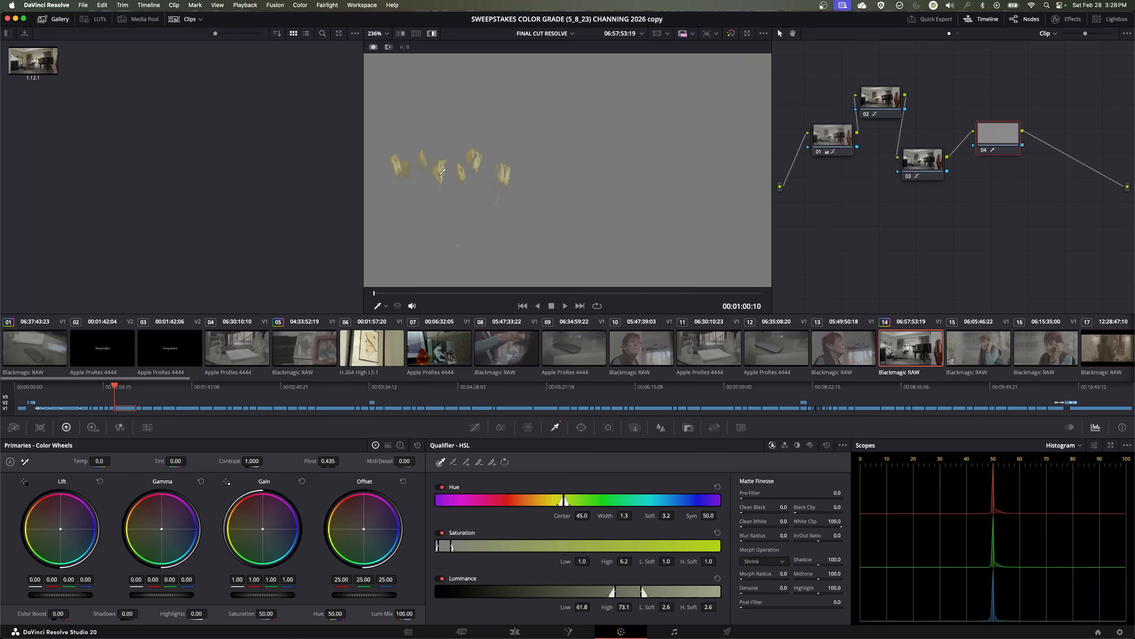
{"action": "mouse_move", "coordinate": [480, 156]}
{"action": "left_mouse_down"}
{"action": "mouse_move", "coordinate": [484, 175]}
{"action": "mouse_move", "coordinate": [481, 163]}
{"action": "left_mouse_up"}
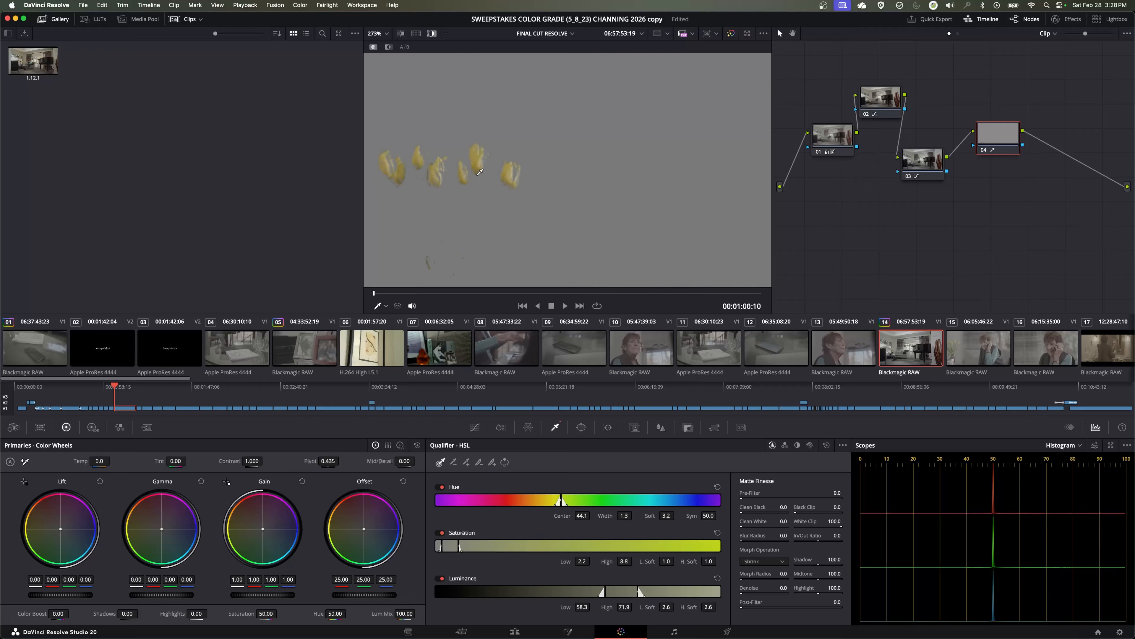
{"action": "left_click_drag", "start_coordinate": [476, 150], "coordinate": [487, 156]}
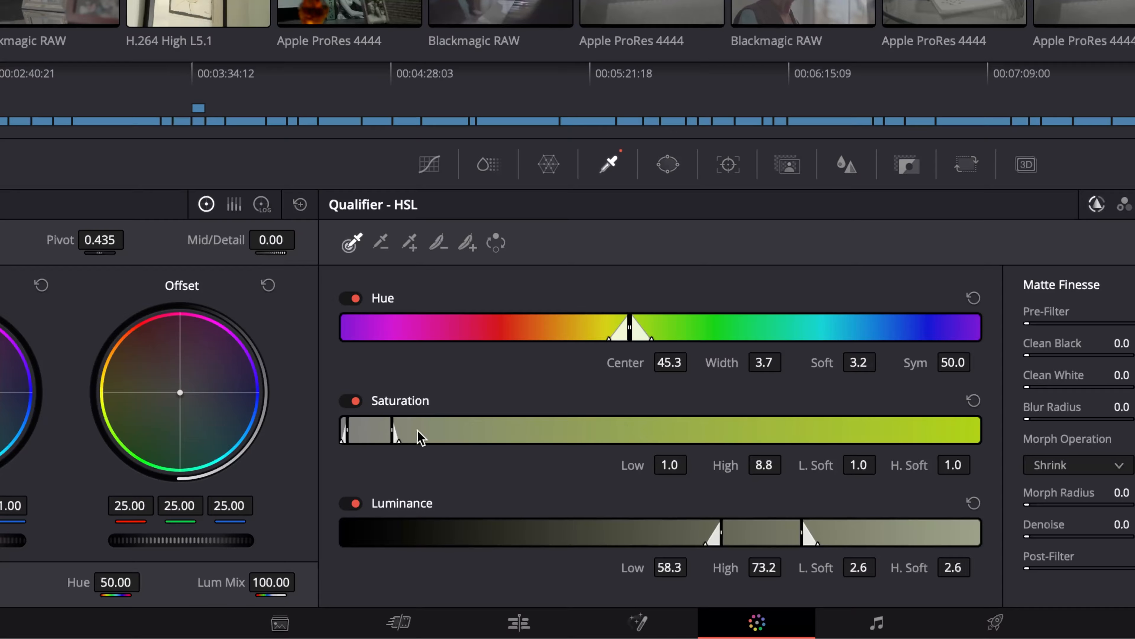
- Set the qualifier's saturation range to 2.7–10.5 and its luminance range to 57.7–72.5 to isolate the tulips
{"action": "left_click_drag", "start_coordinate": [388, 436], "coordinate": [467, 436]}
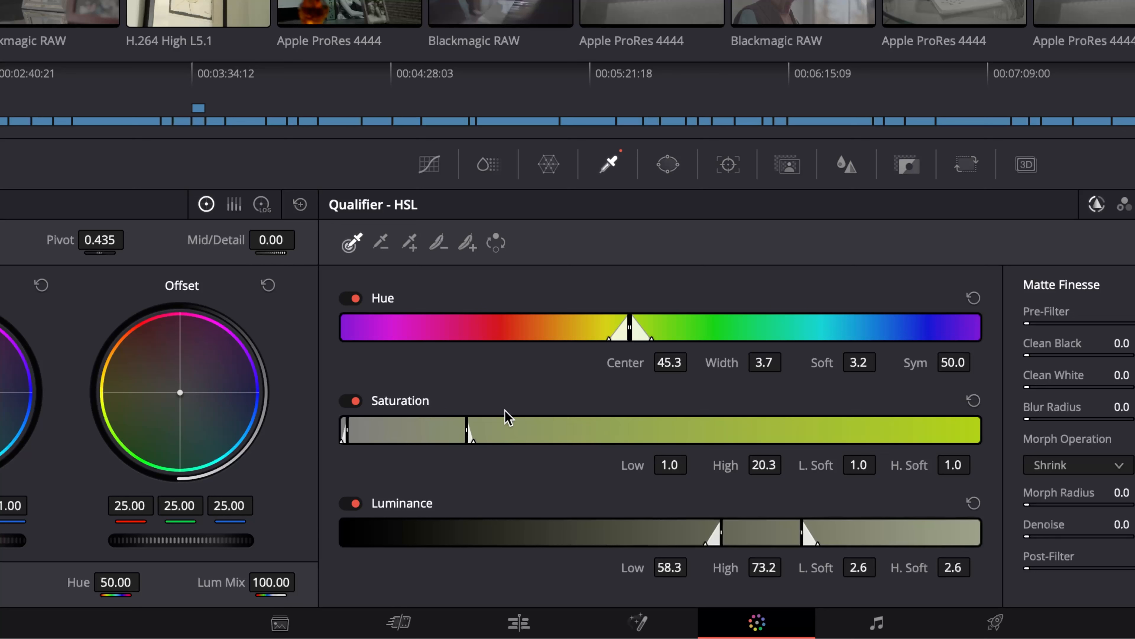
{"action": "key", "text": "ctrl+z"}
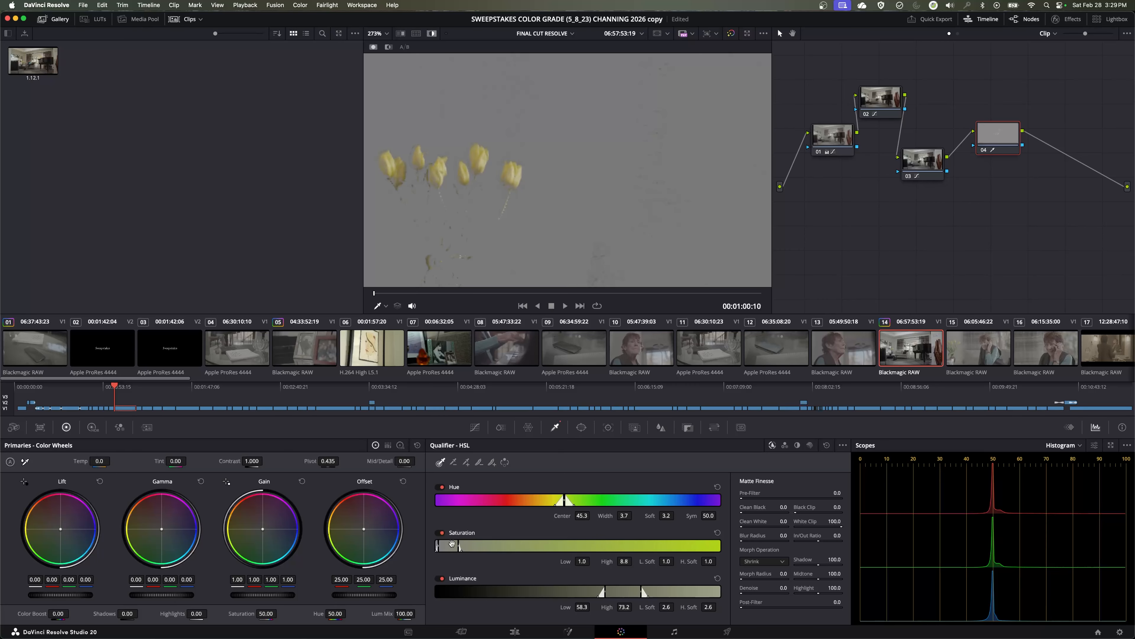
{"action": "left_click_drag", "start_coordinate": [452, 543], "coordinate": [455, 546]}
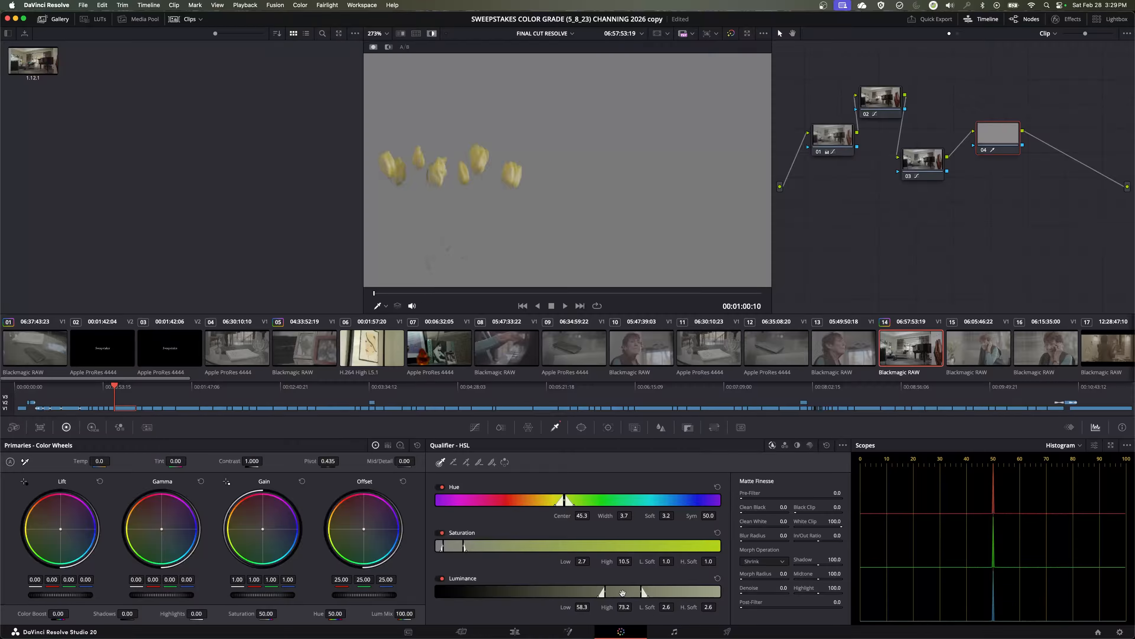
{"action": "mouse_move", "coordinate": [622, 591]}
{"action": "left_mouse_down"}
{"action": "mouse_move", "coordinate": [593, 592]}
{"action": "mouse_move", "coordinate": [635, 594]}
{"action": "mouse_move", "coordinate": [621, 594]}
{"action": "left_mouse_up"}
- Raise the qualified tulips' saturation to 100 on node 04 and turn off the viewer highlight
{"action": "left_click_drag", "start_coordinate": [980, 141], "coordinate": [988, 155]}
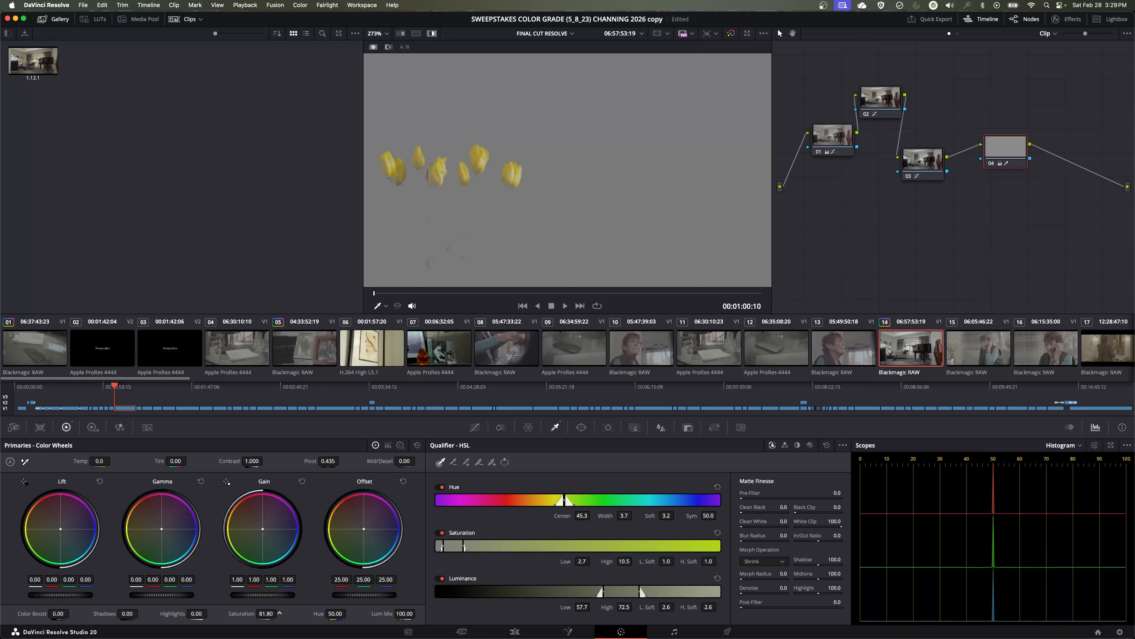
{"action": "left_click_drag", "start_coordinate": [279, 612], "coordinate": [279, 612]}
{"action": "left_click", "coordinate": [431, 34]}
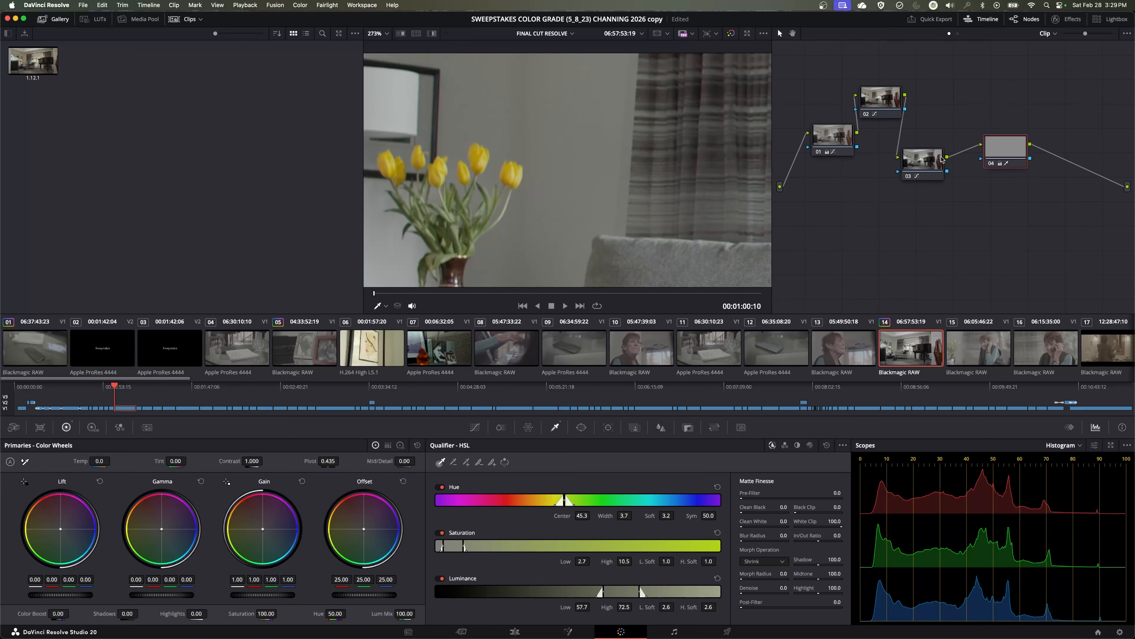
- Move node 04 higher in the node graph and add a serial node after it
{"action": "left_click_drag", "start_coordinate": [1000, 156], "coordinate": [1008, 149]}
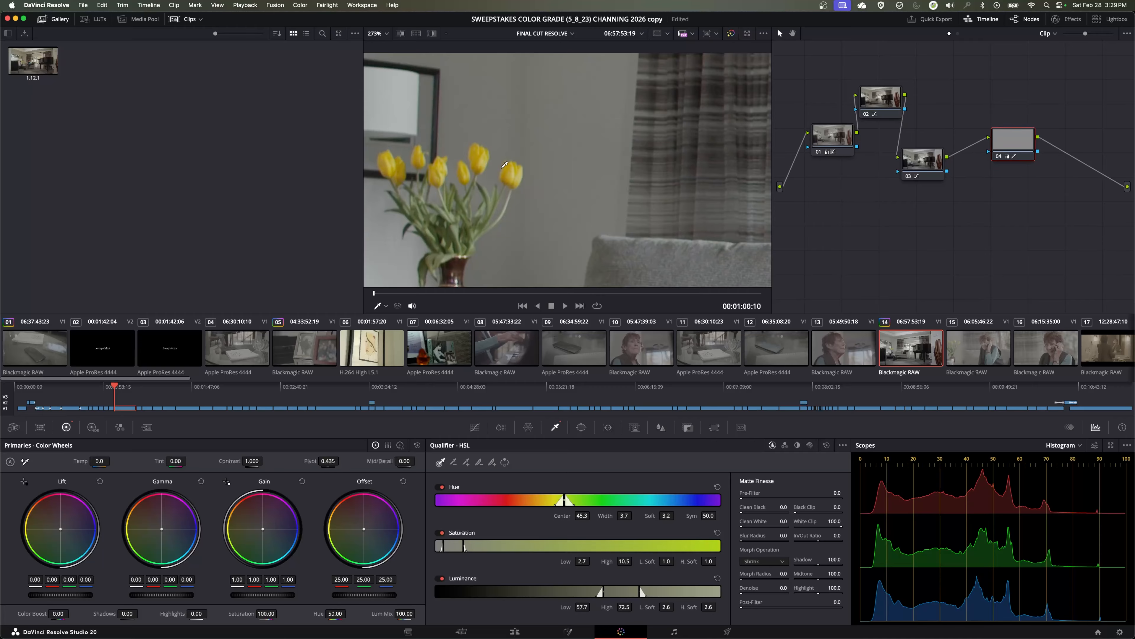
{"action": "left_click_drag", "start_coordinate": [1005, 143], "coordinate": [995, 121]}
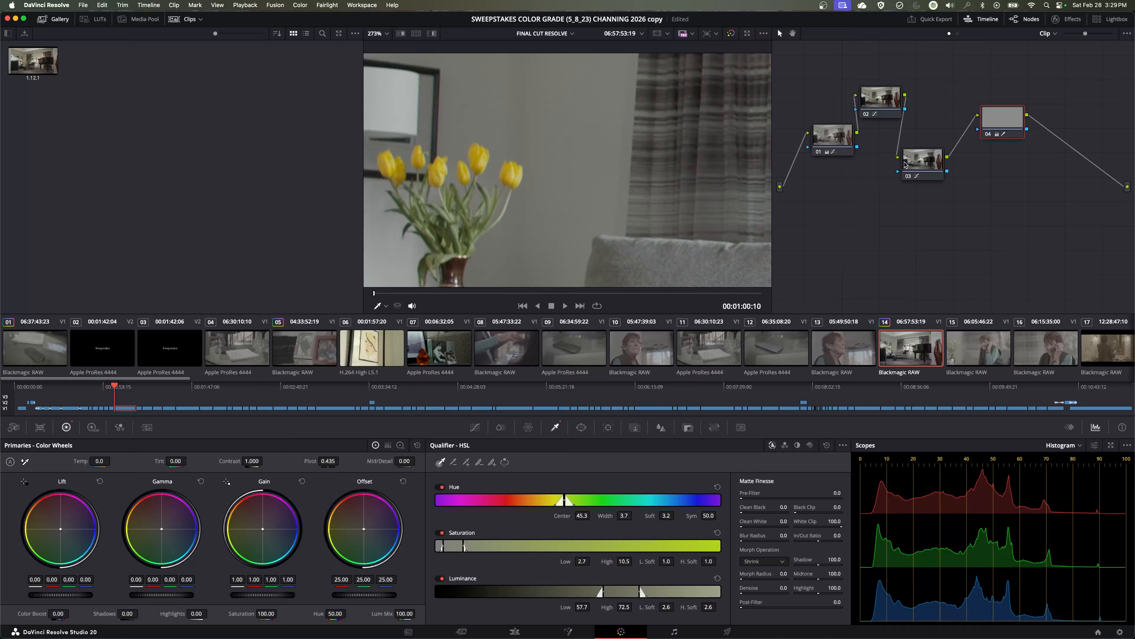
{"action": "left_click_drag", "start_coordinate": [992, 127], "coordinate": [992, 119]}
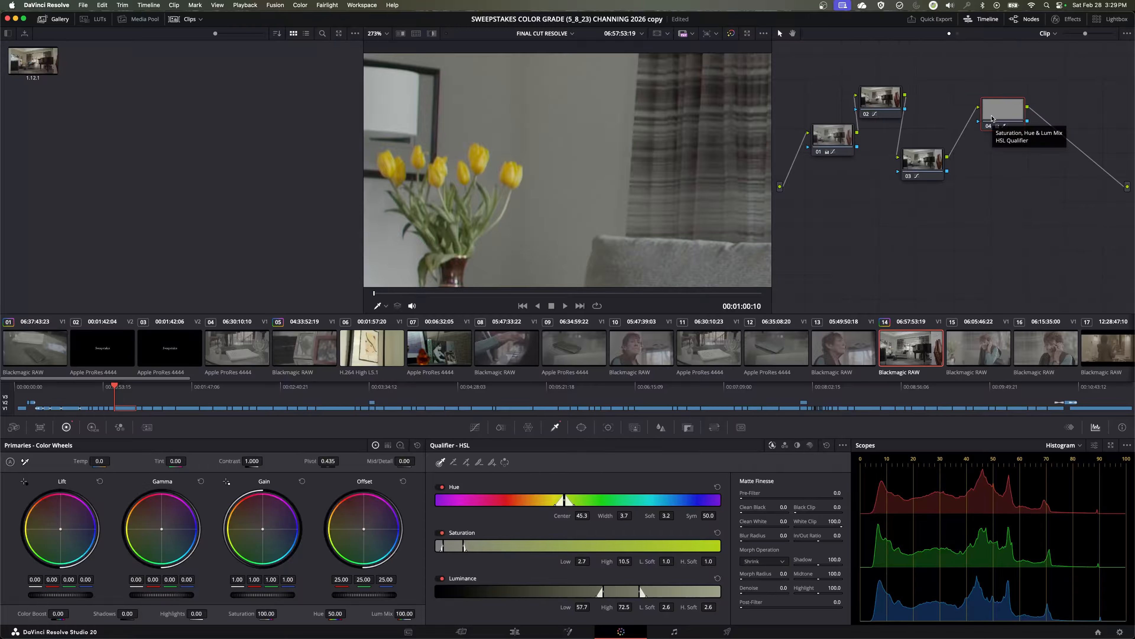
{"action": "key", "text": "alt+s"}
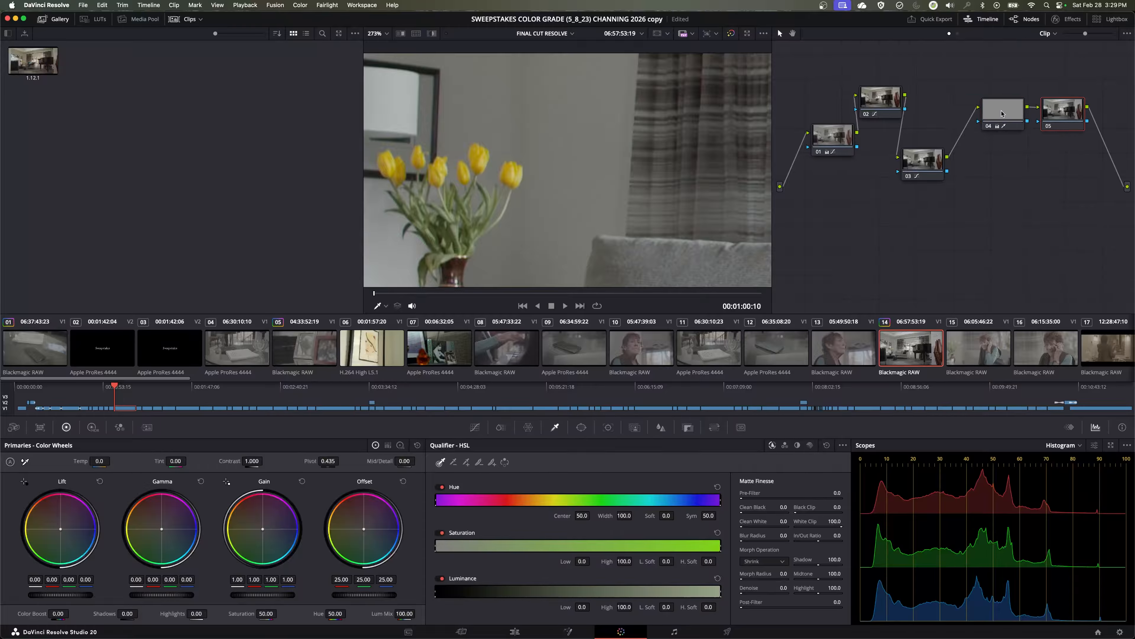
- Label node 04 as YELLOW FLOWERS
{"action": "left_click_drag", "start_coordinate": [1002, 112], "coordinate": [995, 127]}
{"action": "right_click", "coordinate": [995, 119]}
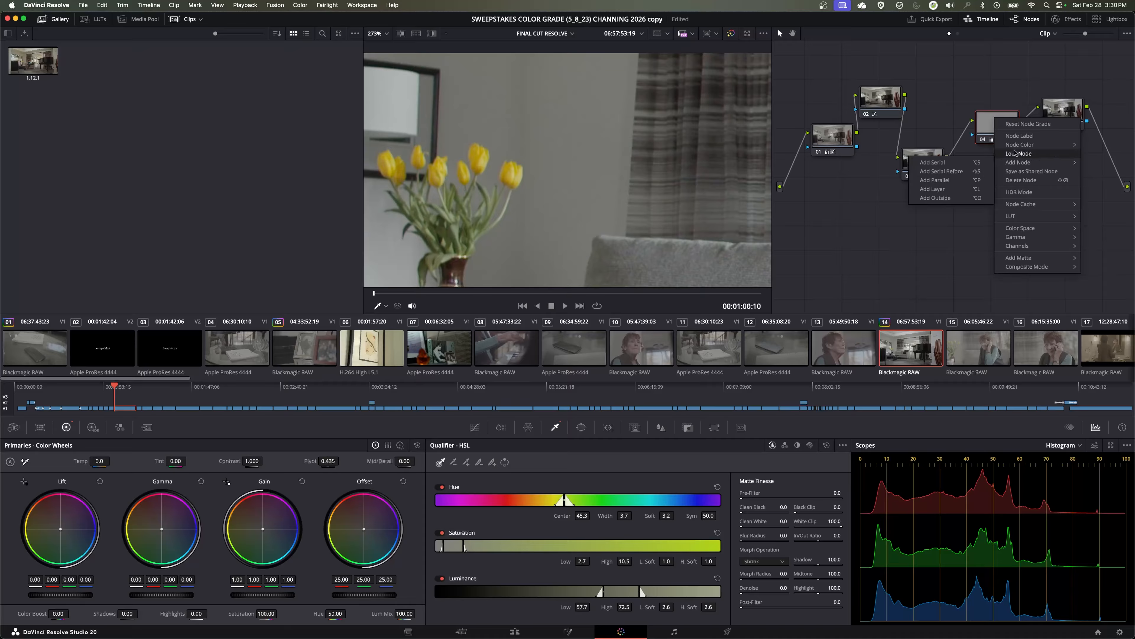
{"action": "left_click", "coordinate": [1015, 136]}
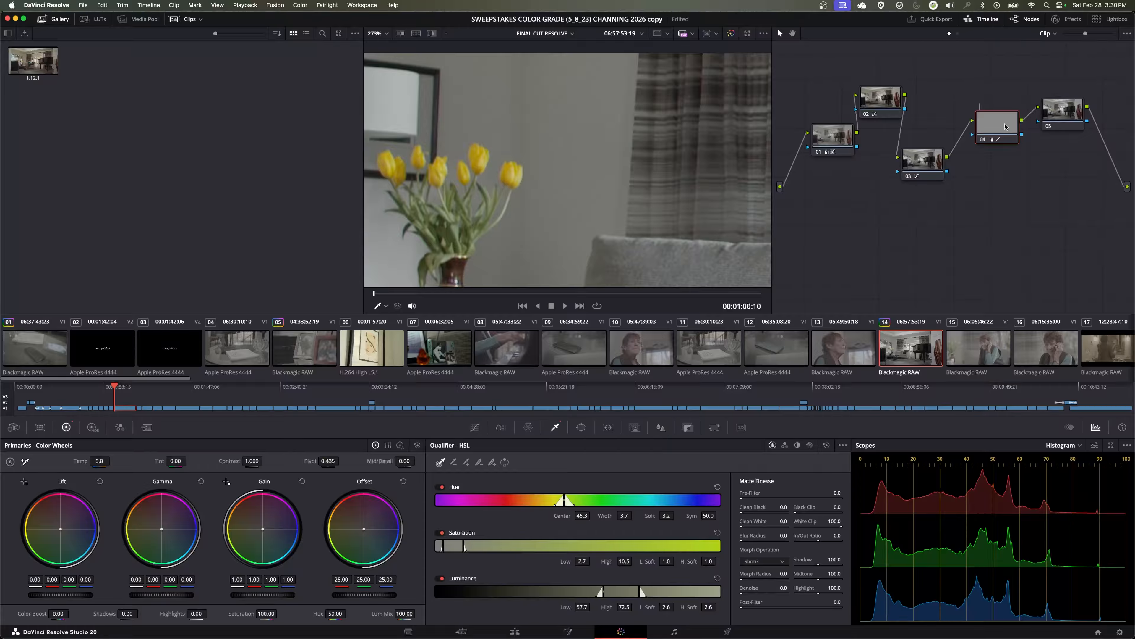
{"action": "type", "text": "YELLOW FLOWERS"}
- Label node 05 as GREEN LEAVES
{"action": "right_click", "coordinate": [1059, 106]}
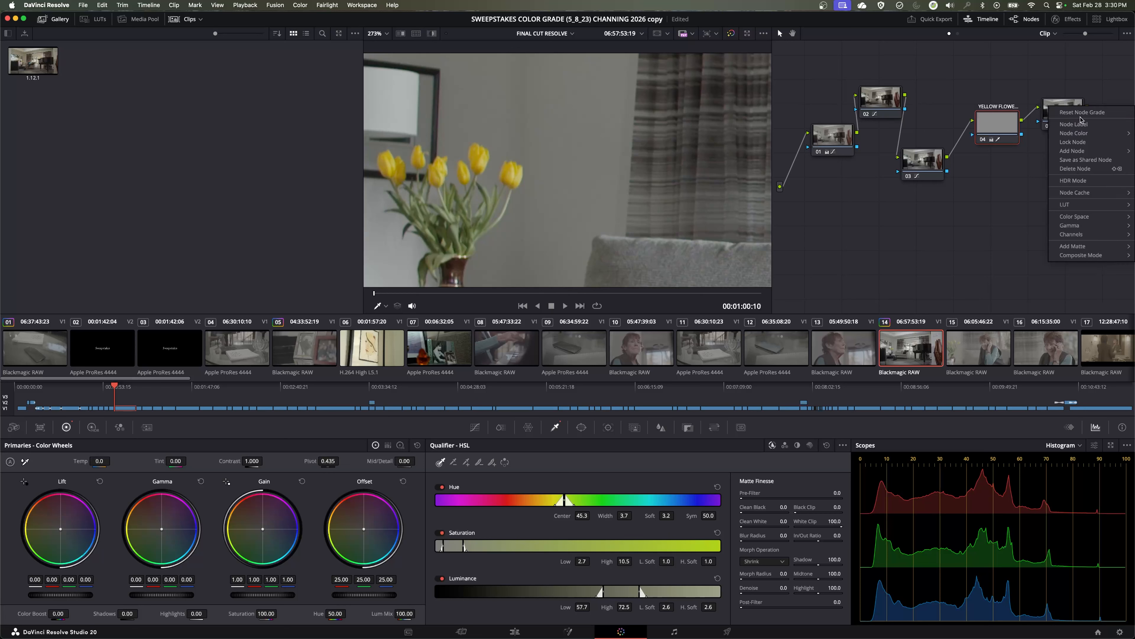
{"action": "left_click", "coordinate": [1086, 126]}
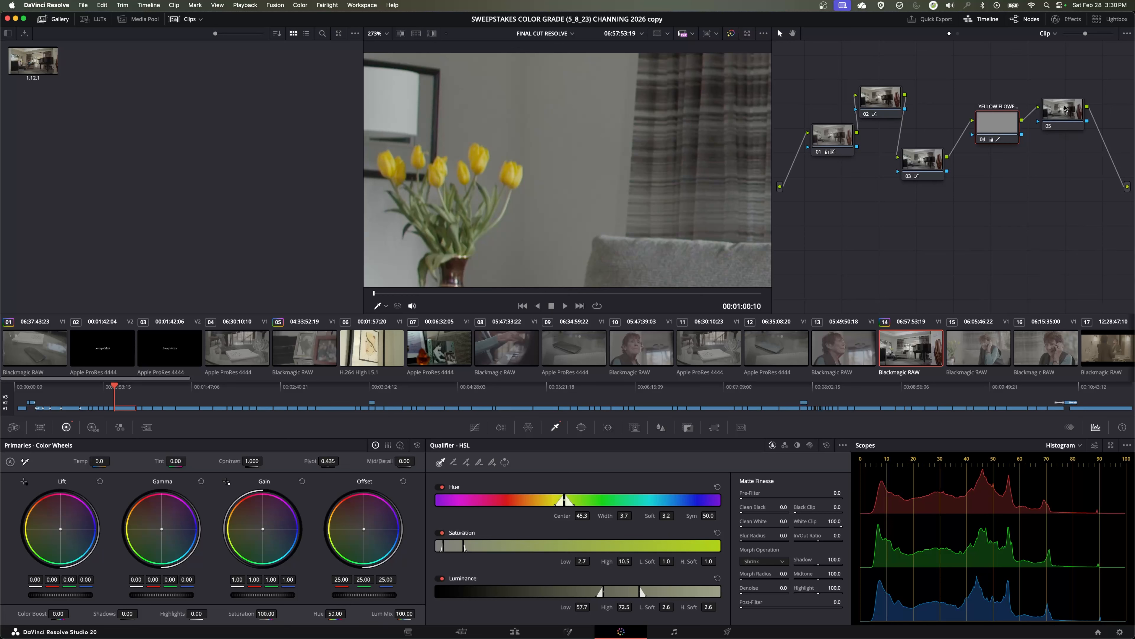
{"action": "type", "text": "GREEN LEAVES"}
{"action": "key", "text": "Return"}
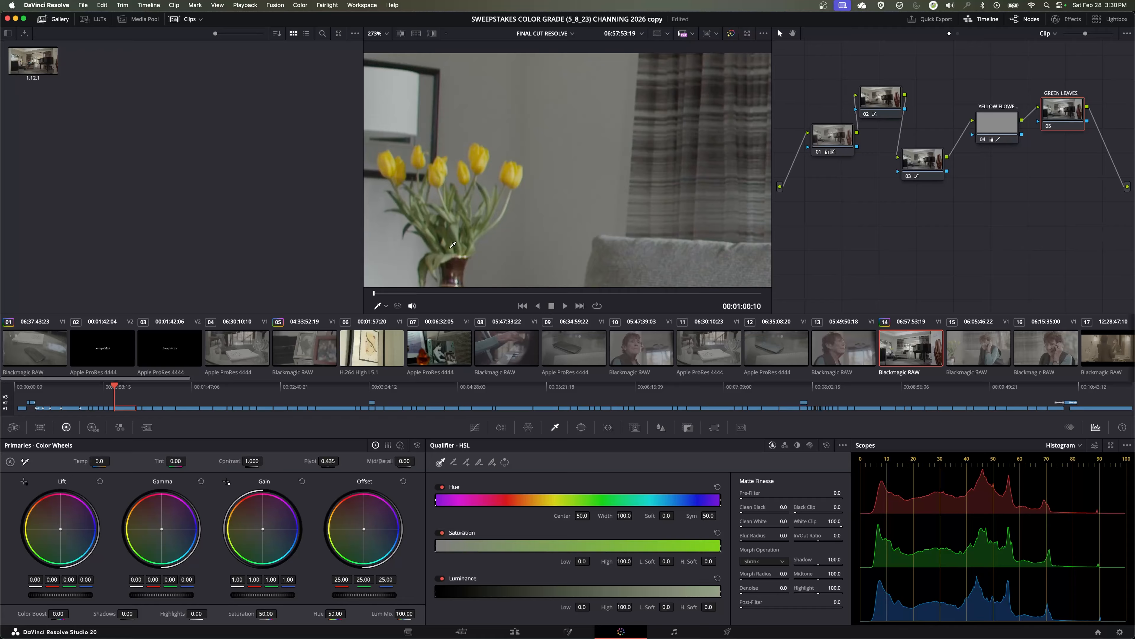
- Sample the tulips' green stems and leaves with the HSL qualifier on the GREEN LEAVES node
{"action": "left_click", "coordinate": [446, 212]}
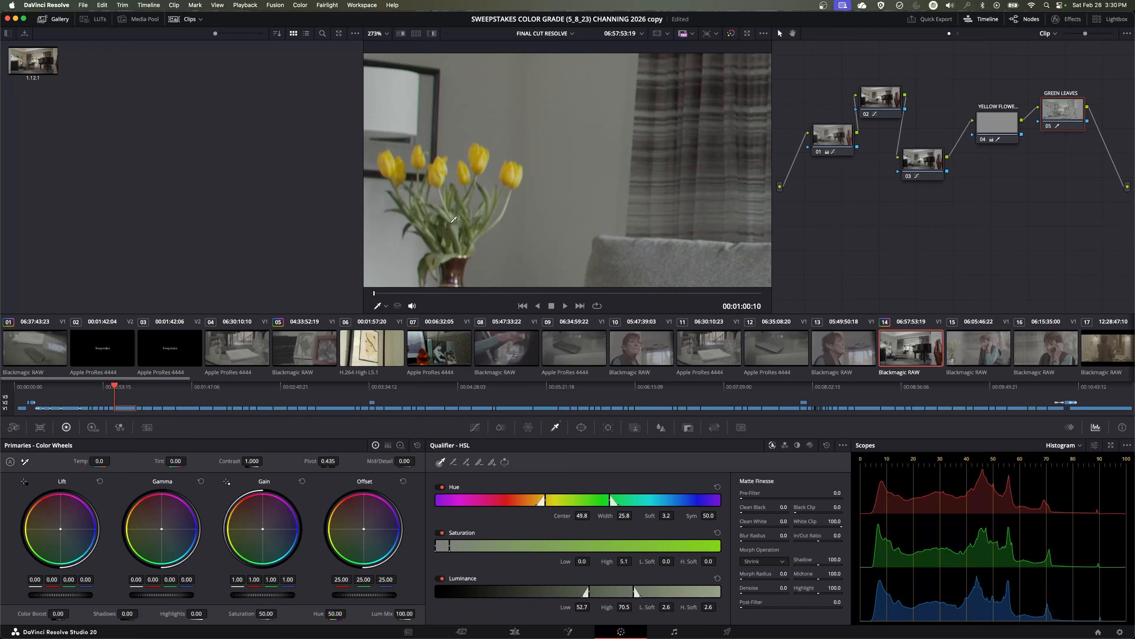
{"action": "left_click_drag", "start_coordinate": [457, 234], "coordinate": [459, 239]}
{"action": "left_click", "coordinate": [457, 230]}
{"action": "left_click_drag", "start_coordinate": [455, 216], "coordinate": [459, 238]}
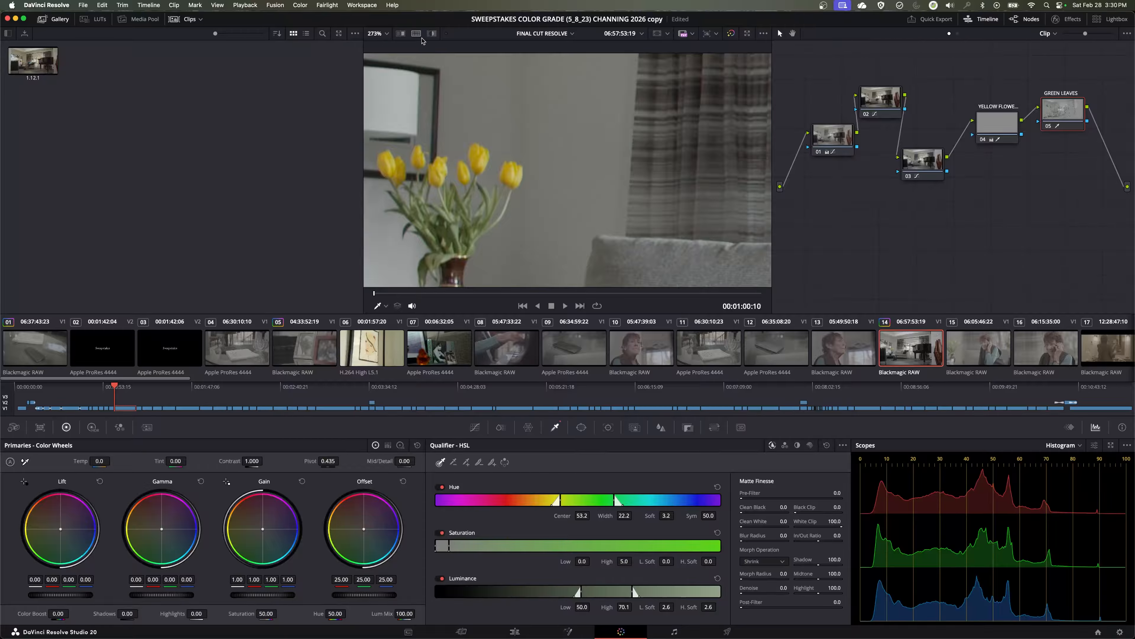
- Highlight the GREEN LEAVES selection and narrow its qualifier to hue width 13.5, saturation 1.4–6.4 and luminance 44.3–64.4
{"action": "left_click", "coordinate": [432, 34]}
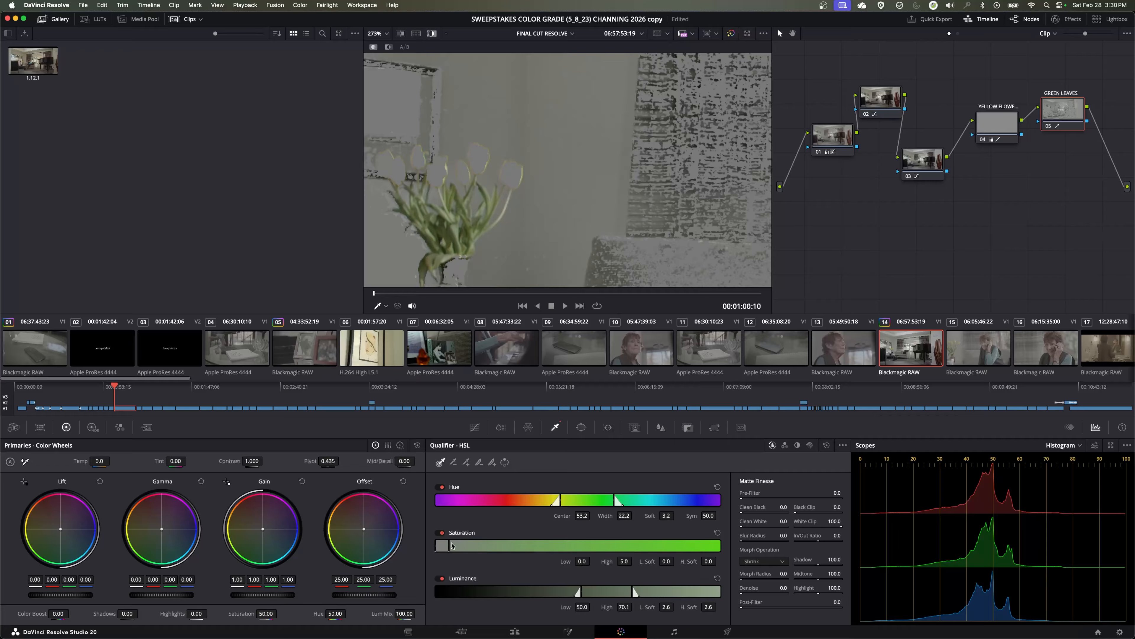
{"action": "left_click_drag", "start_coordinate": [443, 545], "coordinate": [446, 548]}
{"action": "left_click_drag", "start_coordinate": [593, 593], "coordinate": [576, 596]}
{"action": "left_click_drag", "start_coordinate": [579, 503], "coordinate": [572, 504]}
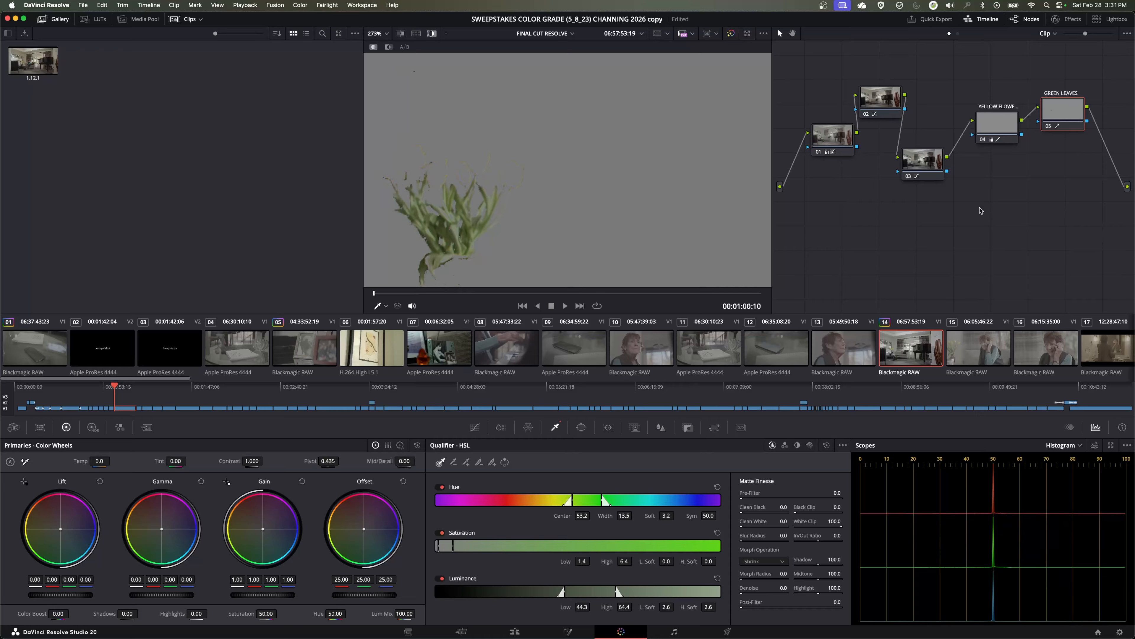
{"action": "left_click_drag", "start_coordinate": [1062, 115], "coordinate": [1065, 146]}
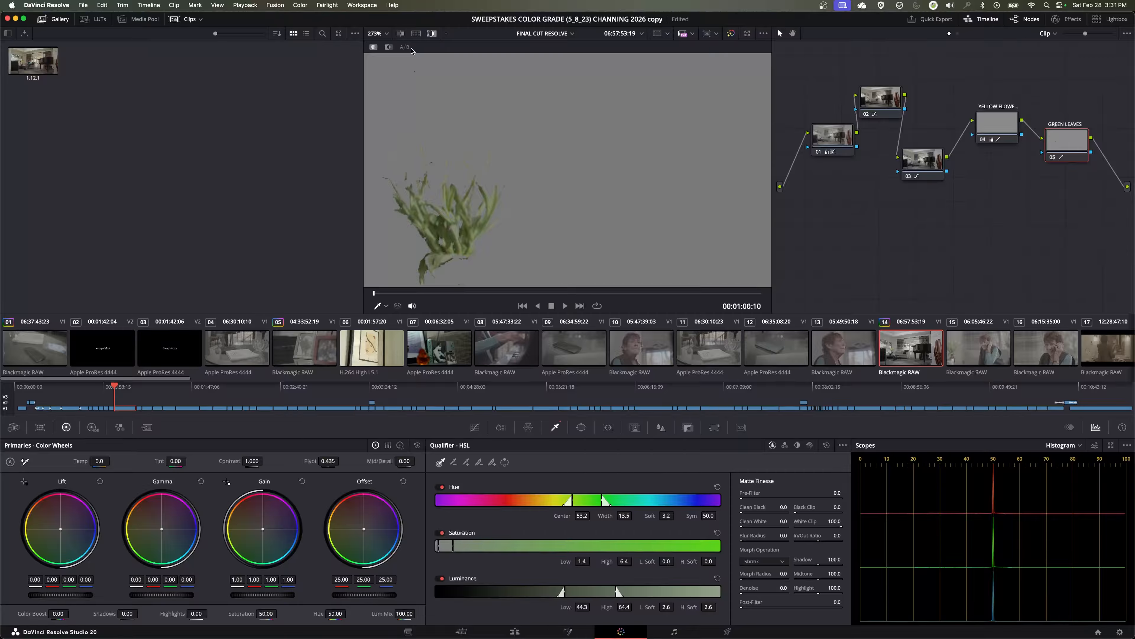
- View the leaves' matte in black and white and set its Pre-Filter to 10.7
{"action": "left_click", "coordinate": [392, 47]}
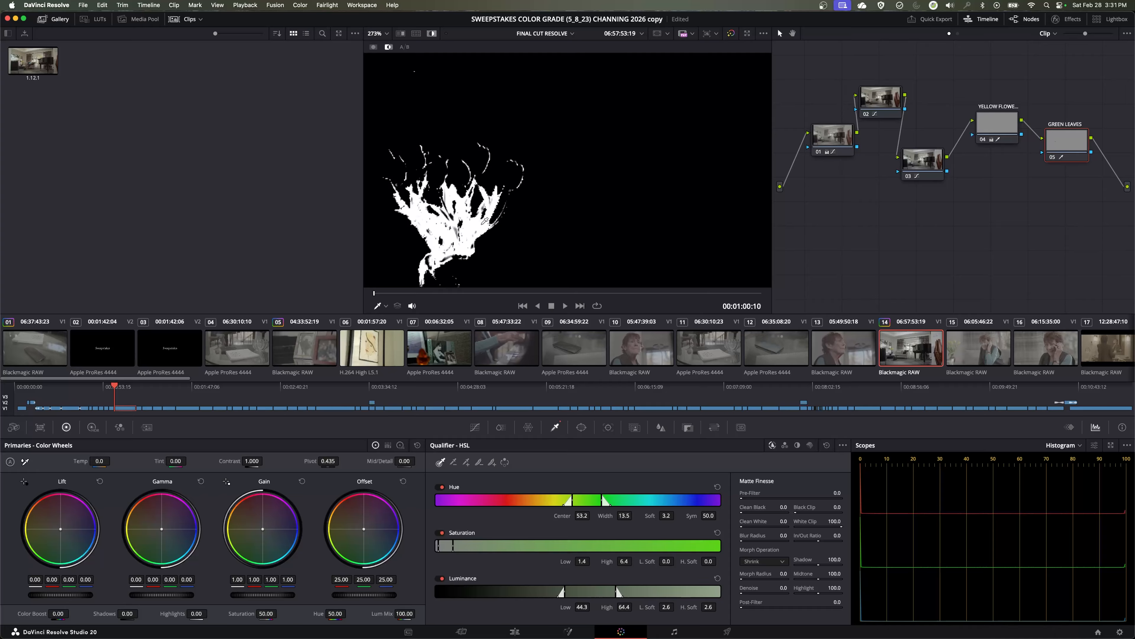
{"action": "scroll", "coordinate": [486, 218], "scroll_direction": "up", "scroll_amount": 5}
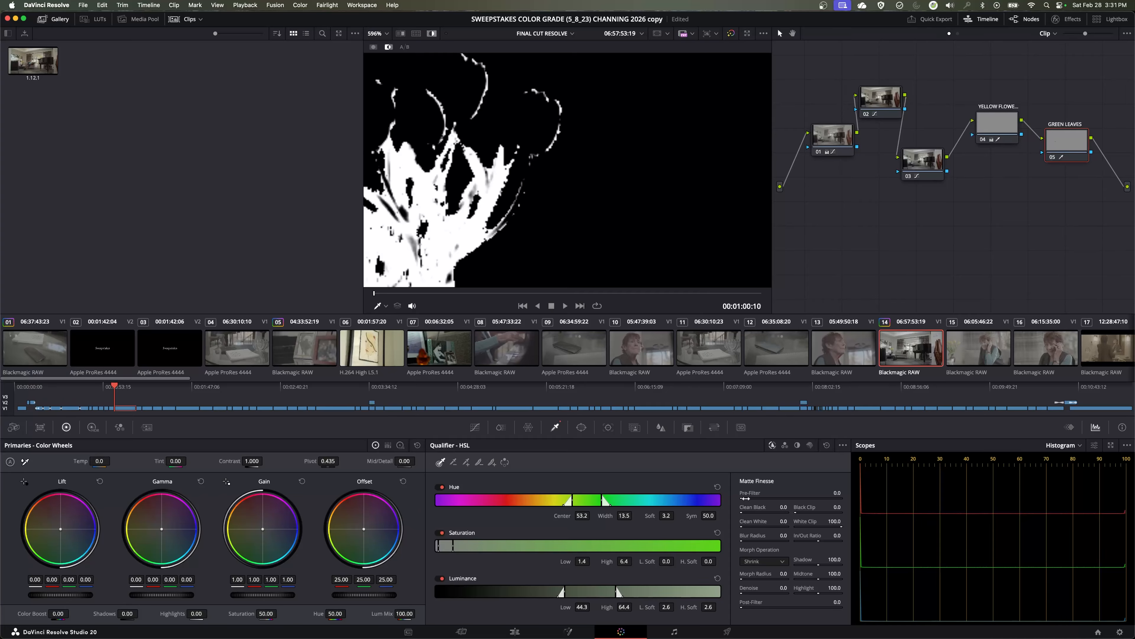
{"action": "left_click_drag", "start_coordinate": [745, 498], "coordinate": [749, 498]}
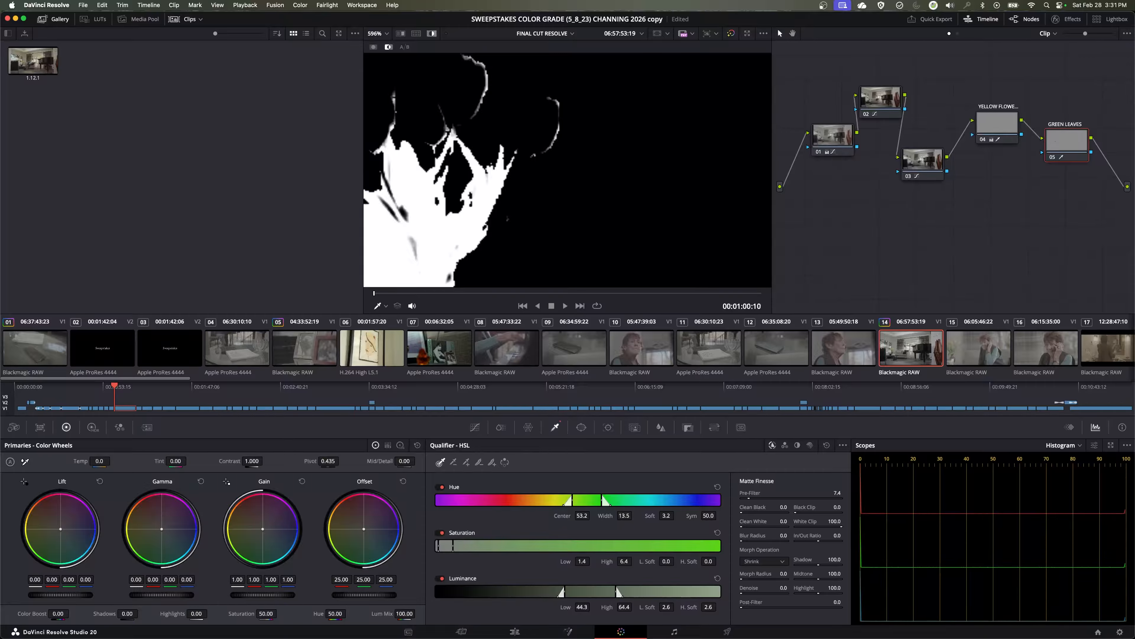
{"action": "mouse_move", "coordinate": [752, 498]}
{"action": "left_mouse_down"}
{"action": "mouse_move", "coordinate": [764, 497]}
{"action": "mouse_move", "coordinate": [752, 497]}
{"action": "left_mouse_up"}
{"action": "left_click_drag", "start_coordinate": [517, 217], "coordinate": [658, 219]}
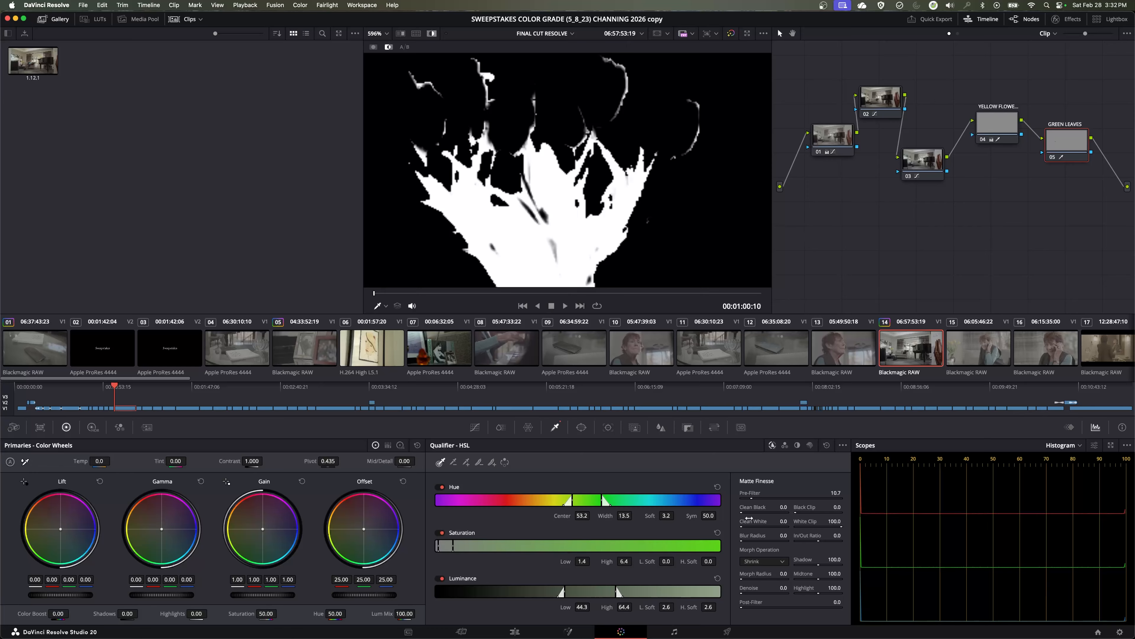
- Refine the leaves' matte with Clean White 4.9, Clean Black 3.9 and Blur Radius 2.3, then turn off the highlight view
{"action": "left_click_drag", "start_coordinate": [747, 527], "coordinate": [746, 527]}
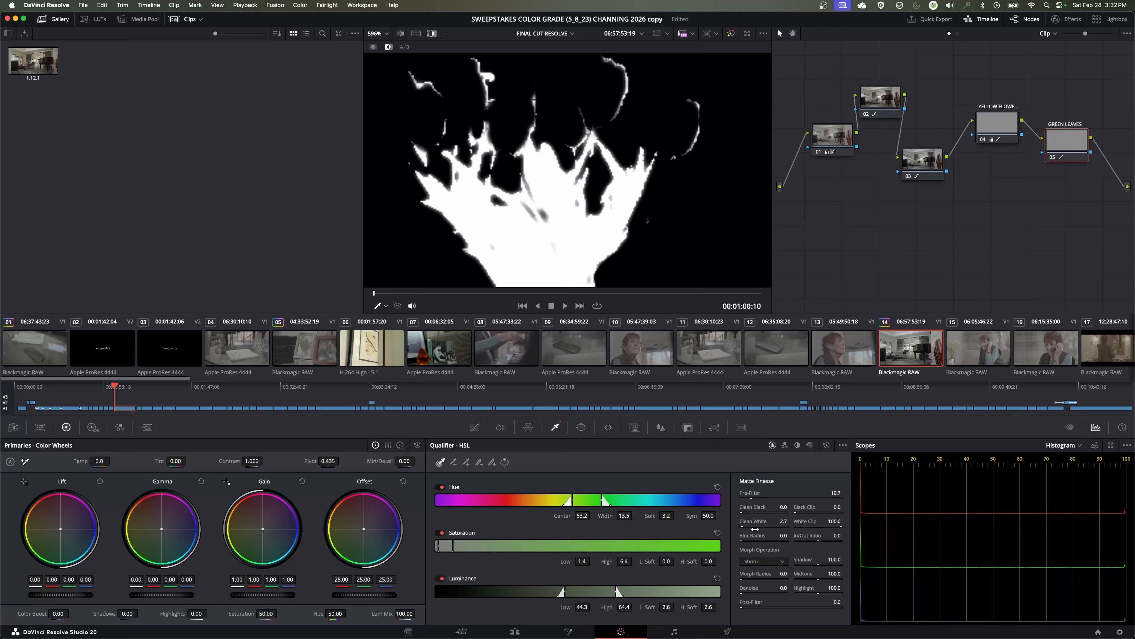
{"action": "mouse_move", "coordinate": [764, 528]}
{"action": "left_mouse_down"}
{"action": "mouse_move", "coordinate": [777, 528]}
{"action": "mouse_move", "coordinate": [762, 506]}
{"action": "mouse_move", "coordinate": [780, 506]}
{"action": "mouse_move", "coordinate": [770, 507]}
{"action": "left_mouse_up"}
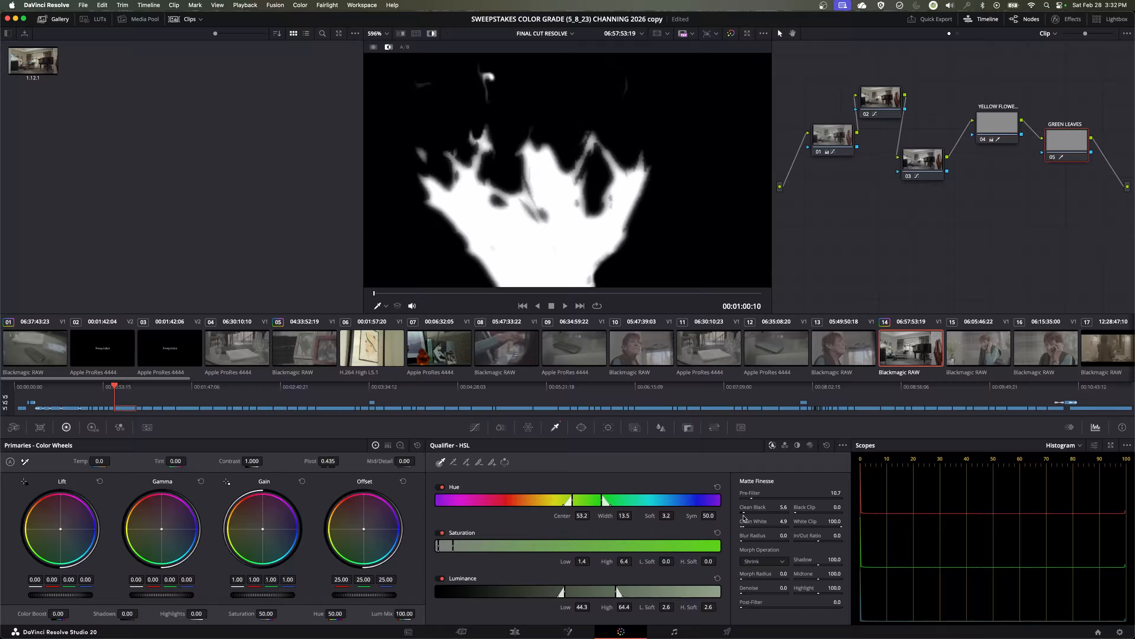
{"action": "left_click_drag", "start_coordinate": [769, 507], "coordinate": [767, 507]}
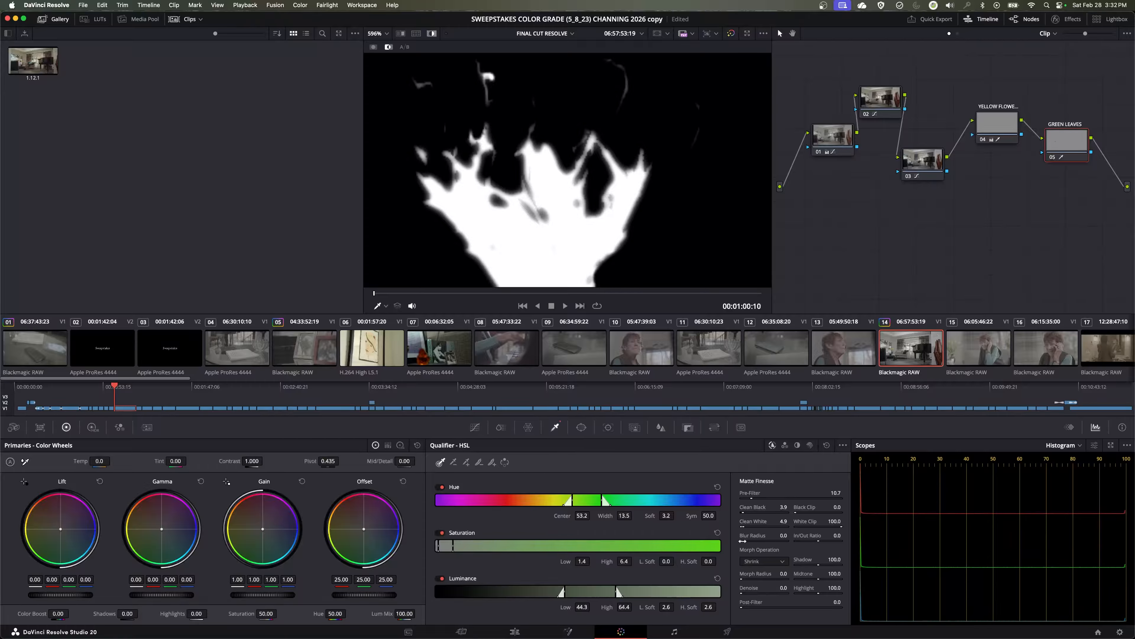
{"action": "left_click_drag", "start_coordinate": [767, 535], "coordinate": [776, 536]}
{"action": "mouse_move", "coordinate": [783, 535]}
{"action": "left_mouse_down"}
{"action": "mouse_move", "coordinate": [817, 536]}
{"action": "mouse_move", "coordinate": [775, 535]}
{"action": "left_mouse_up"}
{"action": "left_click", "coordinate": [431, 34]}
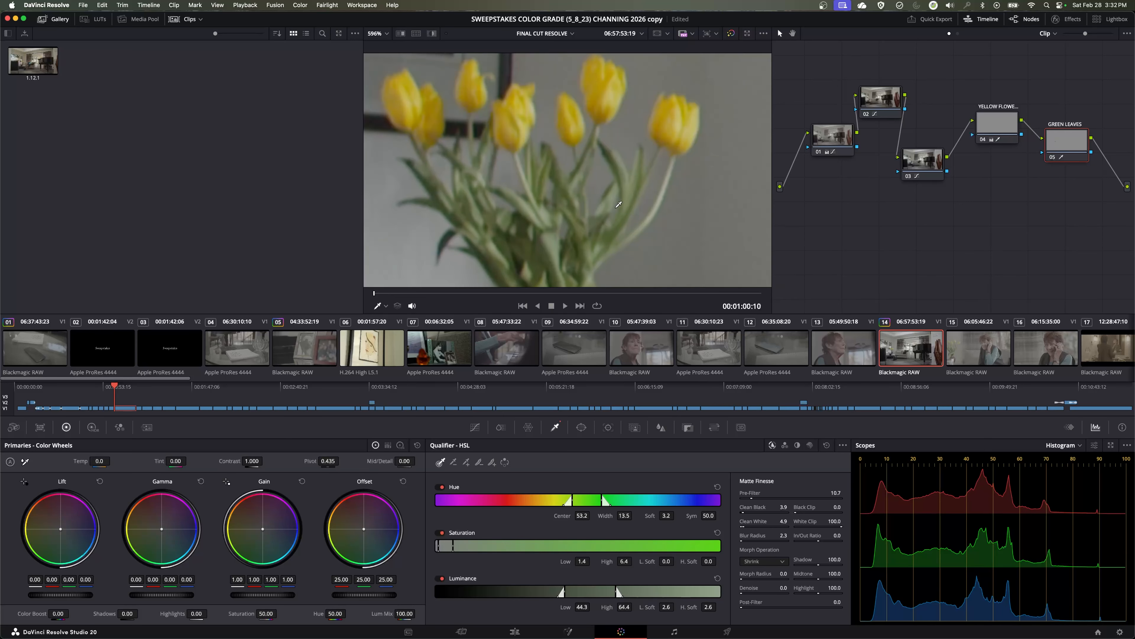
- Raise the saturation of the GREEN LEAVES node to 100
{"action": "left_click_drag", "start_coordinate": [1046, 154], "coordinate": [1049, 161]}
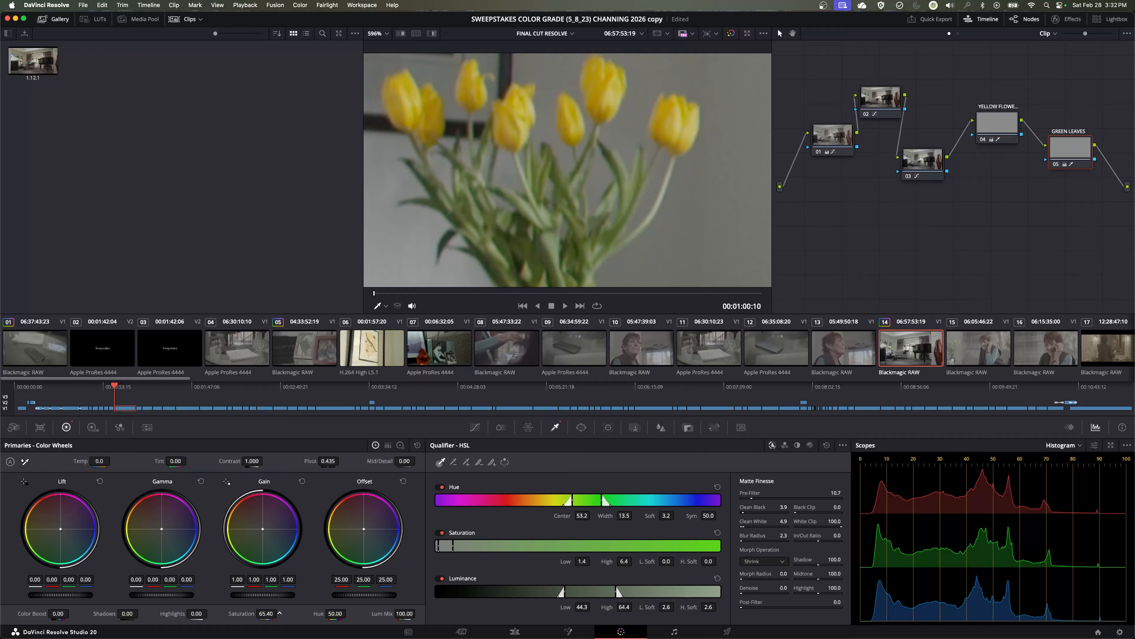
{"action": "left_click_drag", "start_coordinate": [280, 613], "coordinate": [283, 613]}
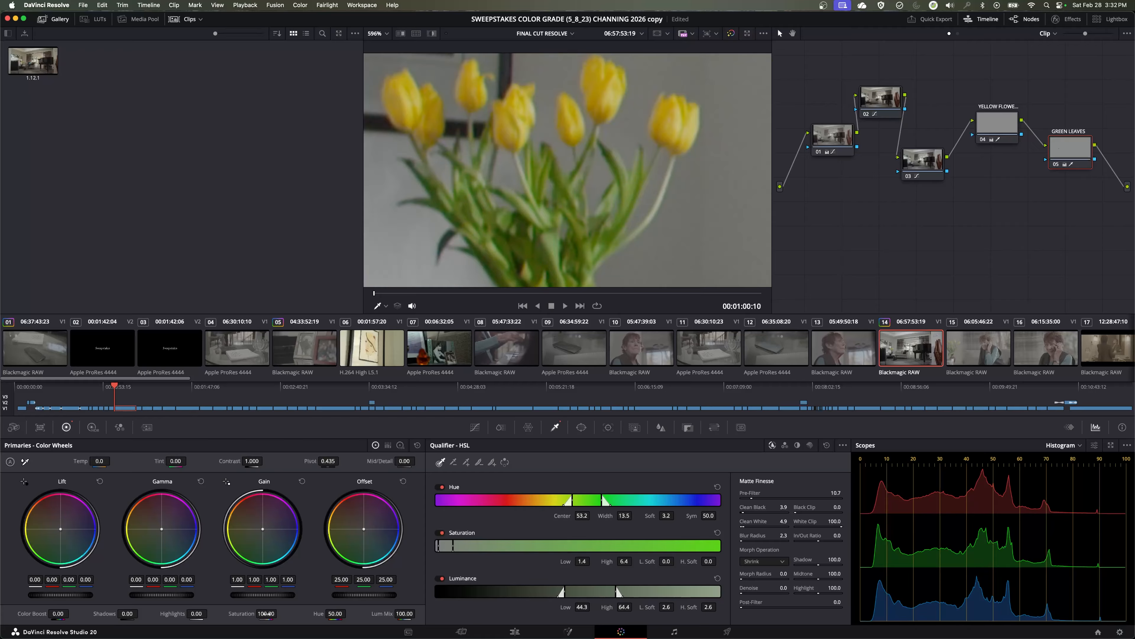
{"action": "left_click_drag", "start_coordinate": [1069, 153], "coordinate": [1069, 153]}
- Compare the living room shot with the YELLOW FLOWERS and GREEN LEAVES nodes switched off
{"action": "key", "text": "shift+z"}
{"action": "scroll", "coordinate": [445, 182], "scroll_direction": "up", "scroll_amount": 8}
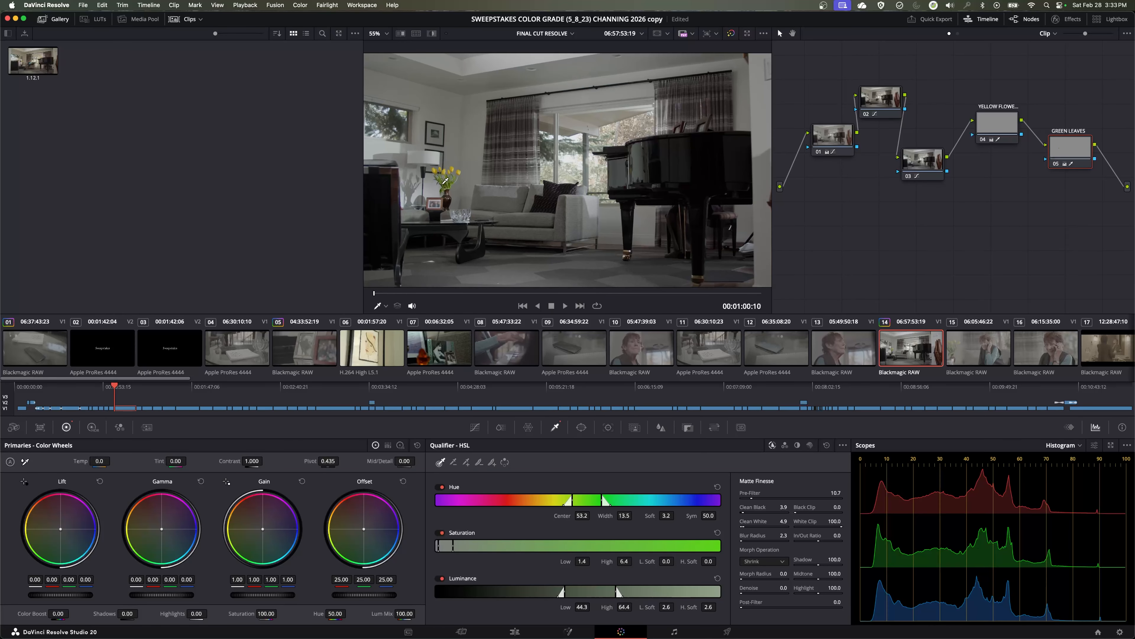
{"action": "left_click_drag", "start_coordinate": [1058, 148], "coordinate": [1058, 148]}
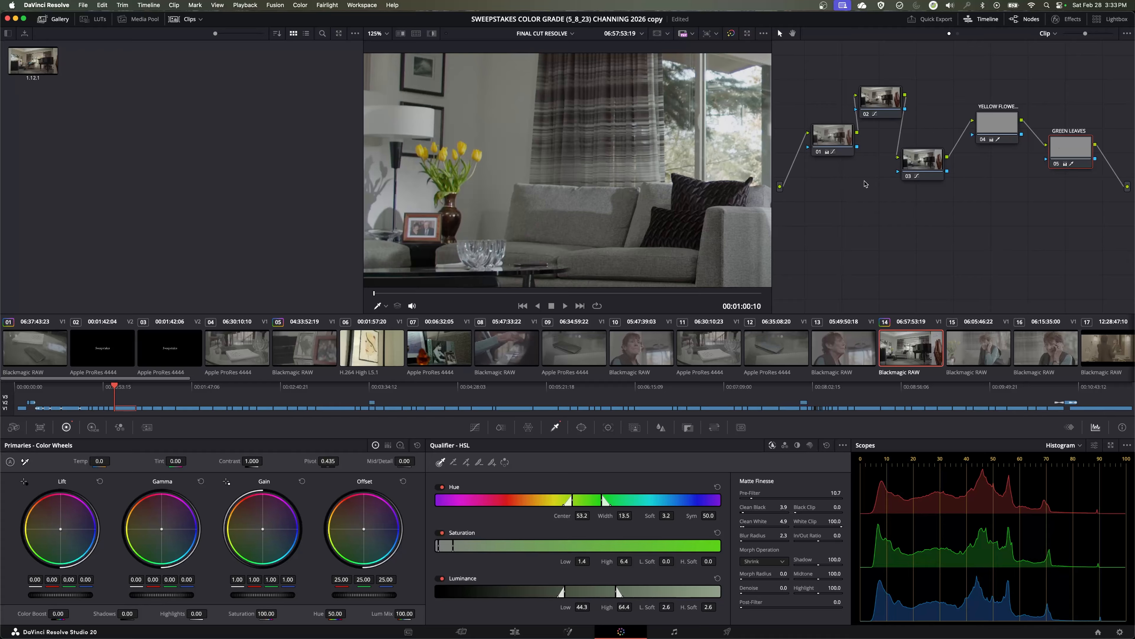
{"action": "left_click", "coordinate": [994, 129]}
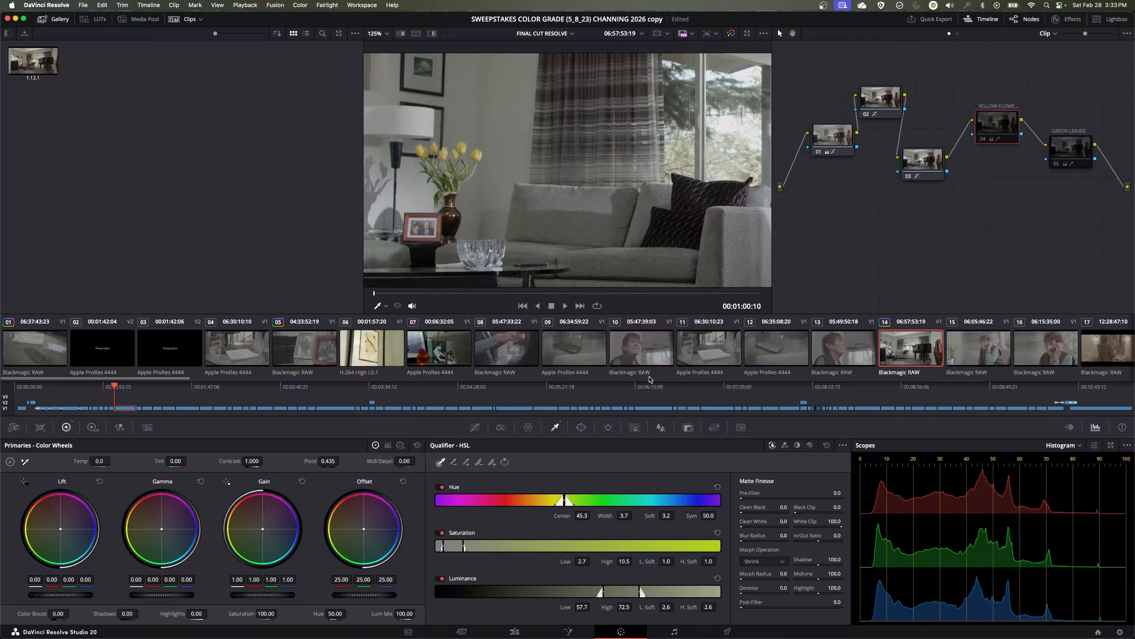
- Open clip 15 of the woman on the phone and set node 01's contrast to 1.502 with a pivot of 0.353
{"action": "left_click", "coordinate": [638, 366]}
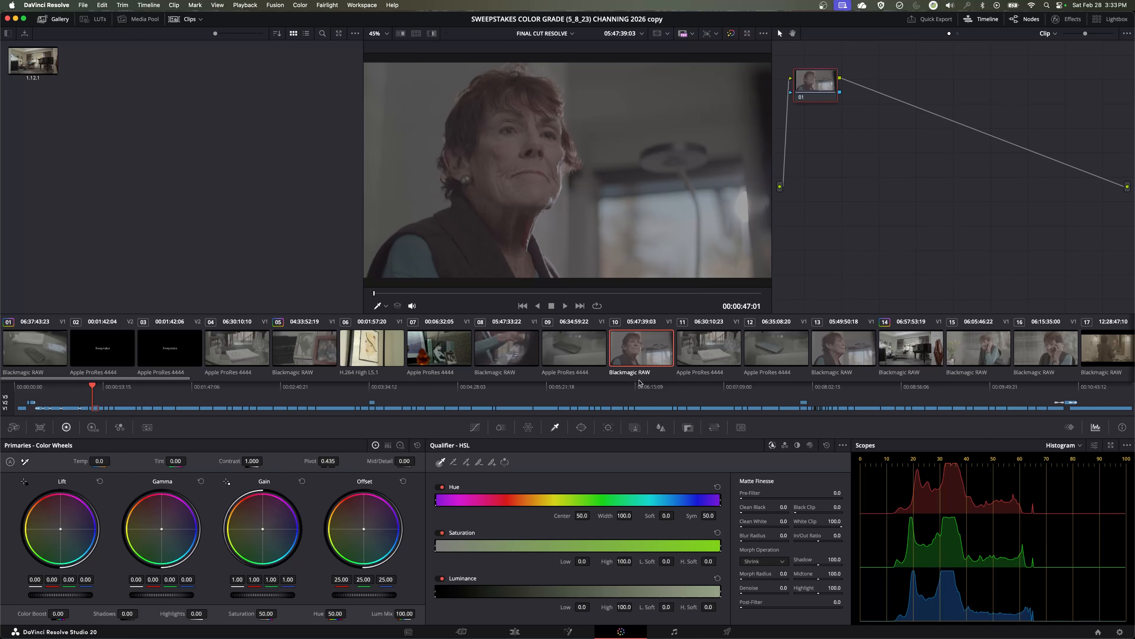
{"action": "left_click", "coordinate": [987, 347]}
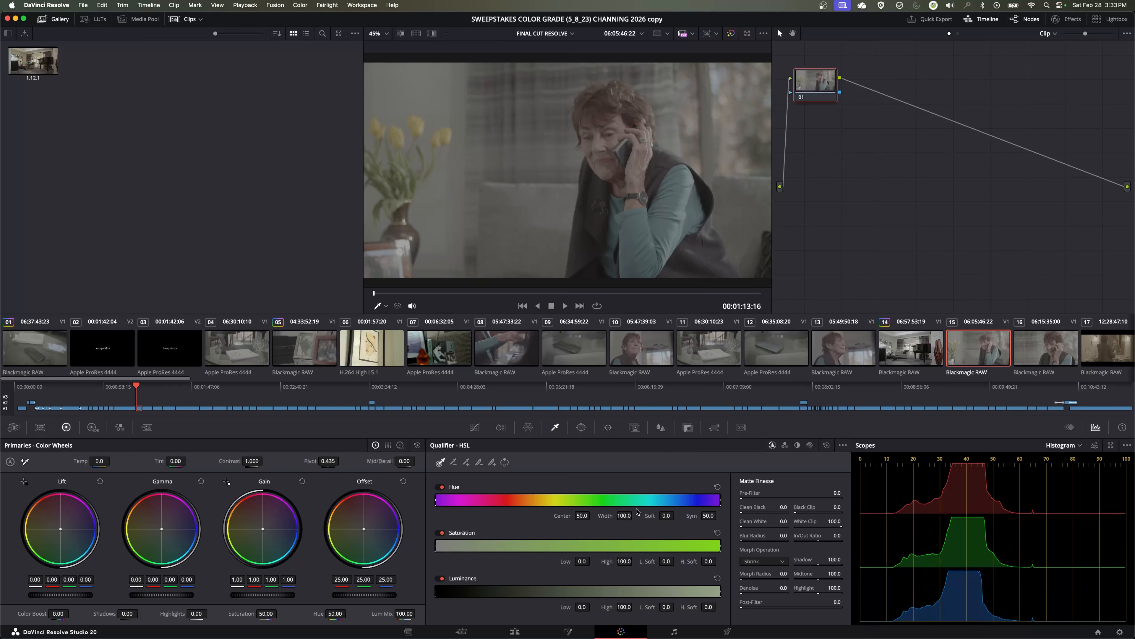
{"action": "left_click_drag", "start_coordinate": [818, 81], "coordinate": [864, 100]}
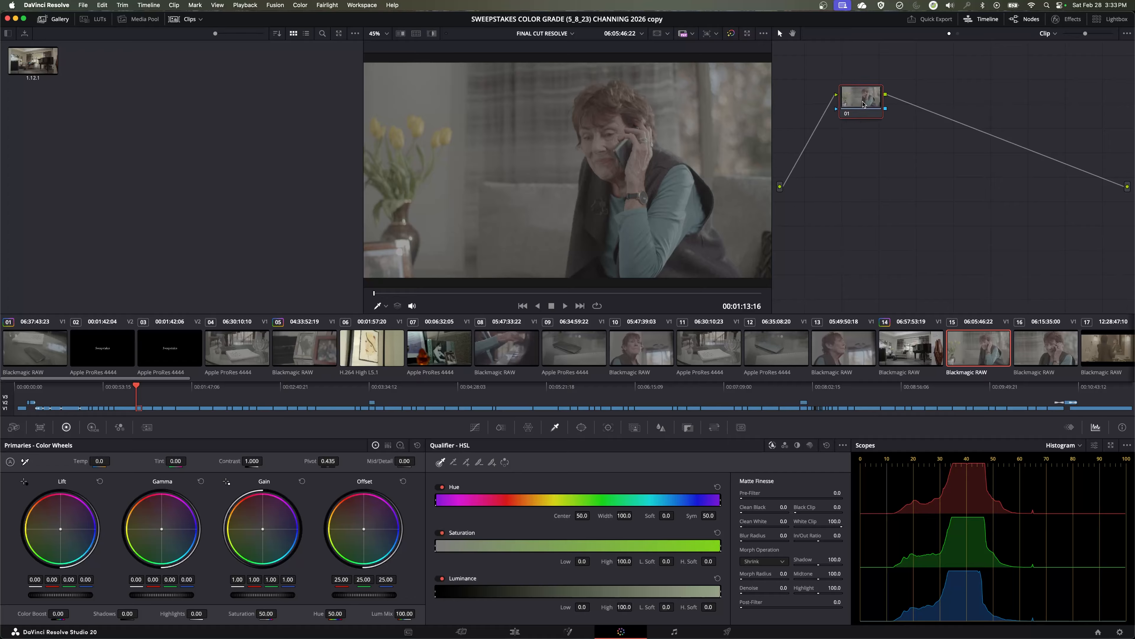
{"action": "left_click_drag", "start_coordinate": [255, 460], "coordinate": [294, 460]}
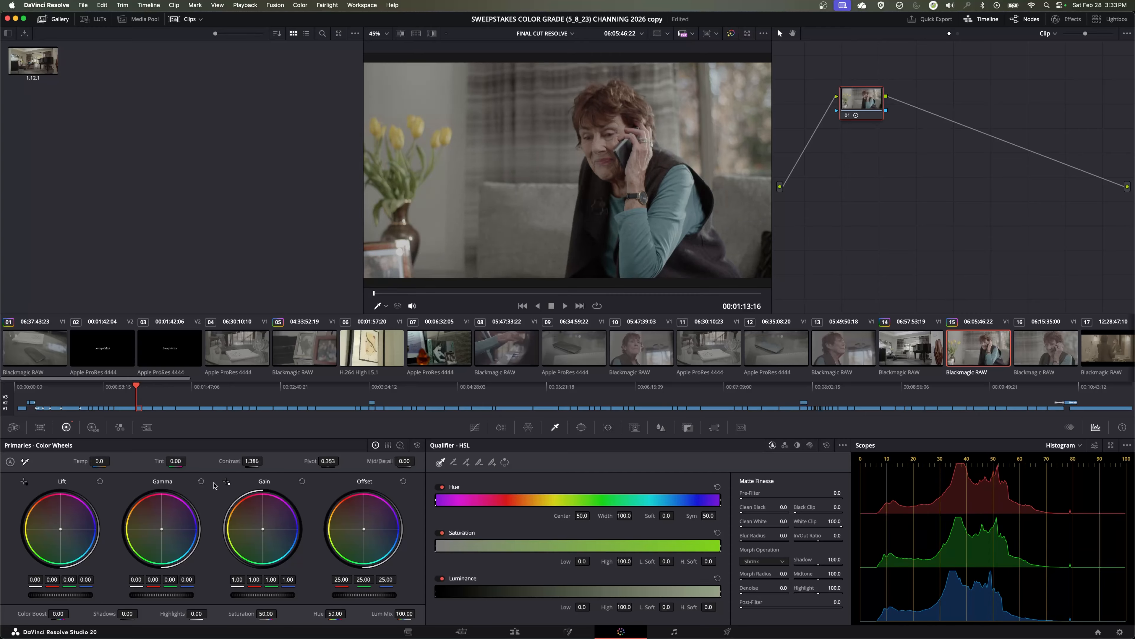
{"action": "mouse_move", "coordinate": [252, 460]}
{"action": "left_mouse_down"}
{"action": "mouse_move", "coordinate": [265, 461]}
{"action": "mouse_move", "coordinate": [253, 462]}
{"action": "left_mouse_up"}
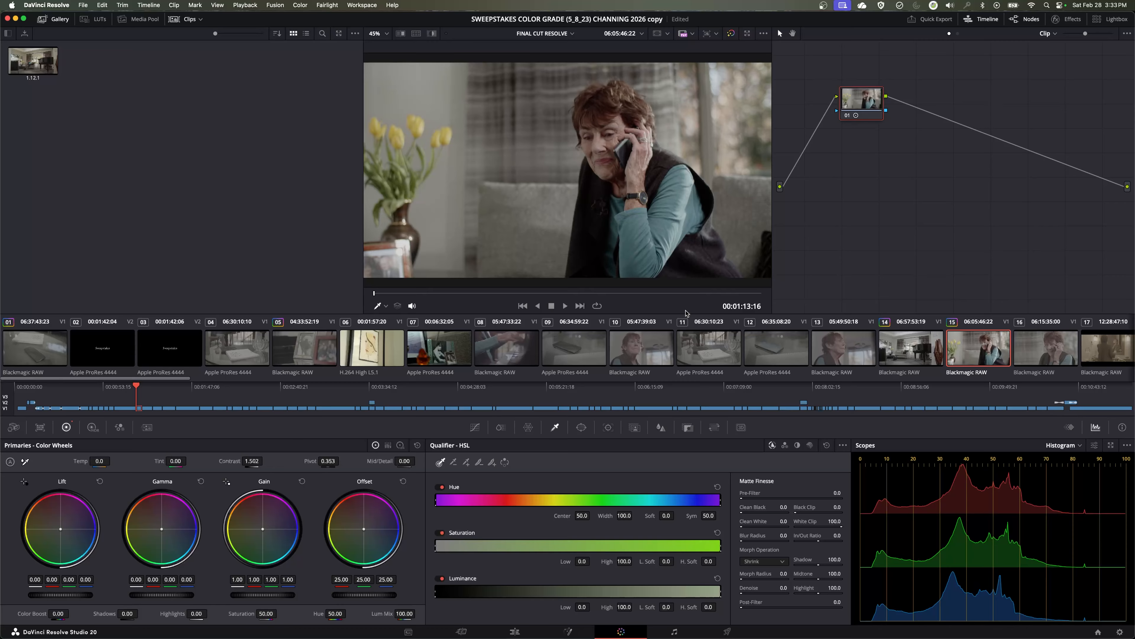
- Add a serial node after node 01 and sample the woman's facial skin with the HSL qualifier
{"action": "left_click_drag", "start_coordinate": [869, 101], "coordinate": [871, 101]}
{"action": "key", "text": "alt+s"}
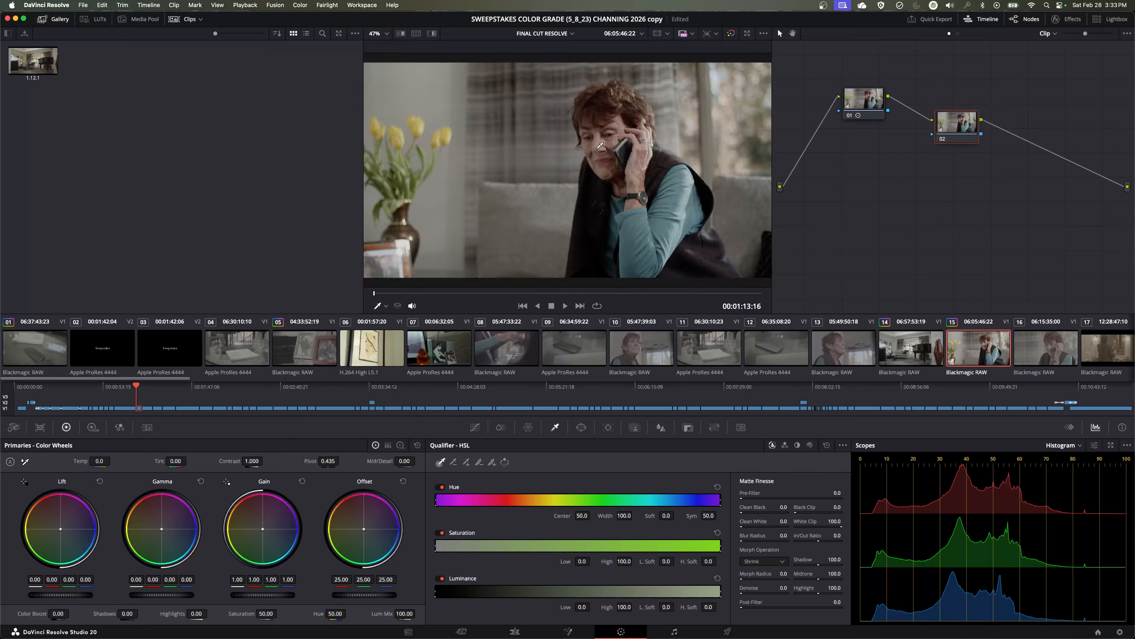
{"action": "scroll", "coordinate": [602, 147], "scroll_direction": "up", "scroll_amount": 5}
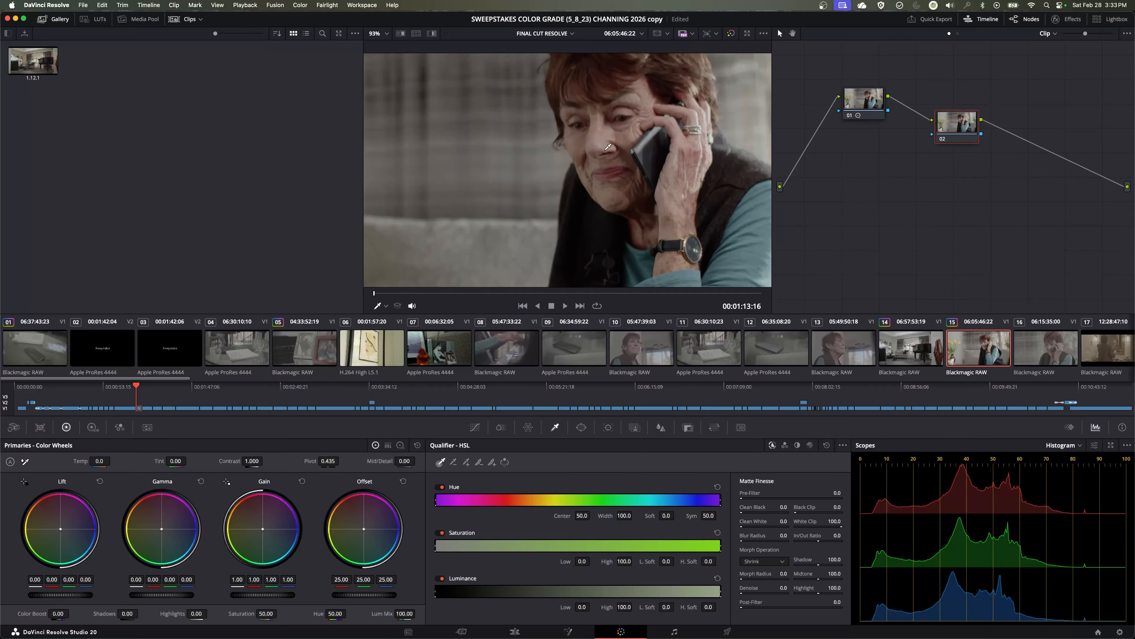
{"action": "left_click", "coordinate": [584, 139]}
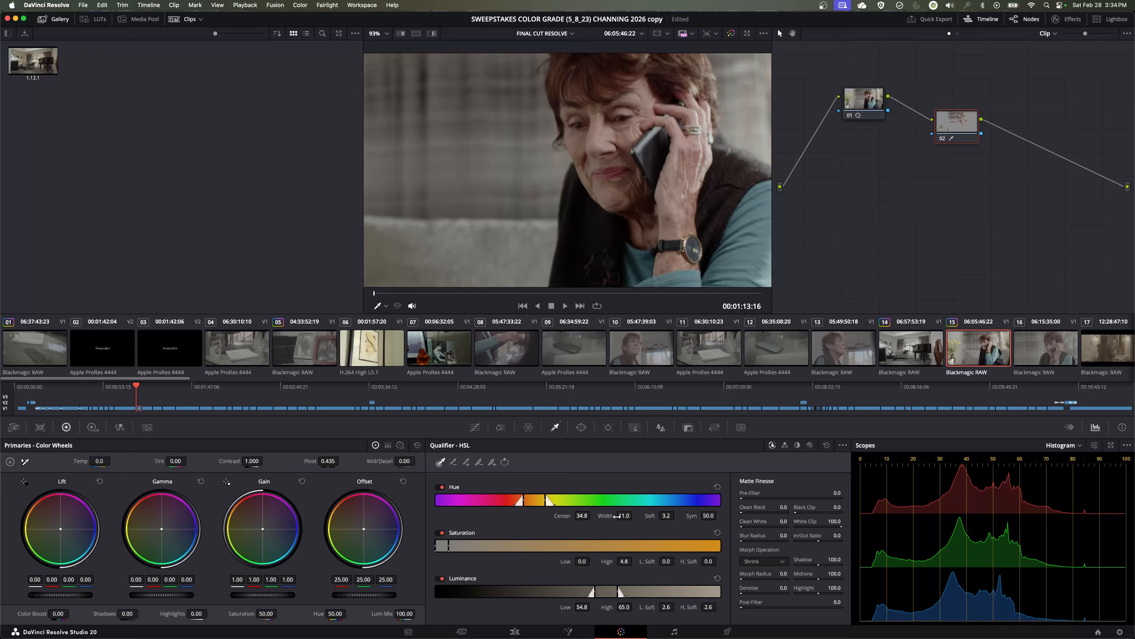
- Show the vectorscope in a separate scopes window and turn on its skin tone indicator
{"action": "left_click", "coordinate": [1062, 445]}
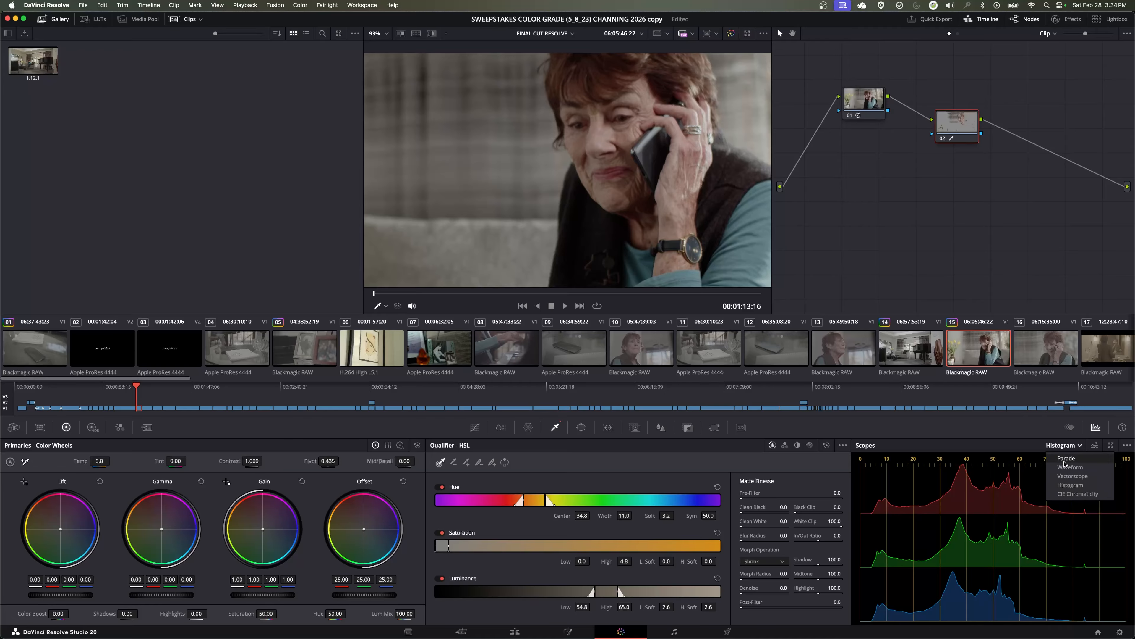
{"action": "left_click", "coordinate": [1072, 476]}
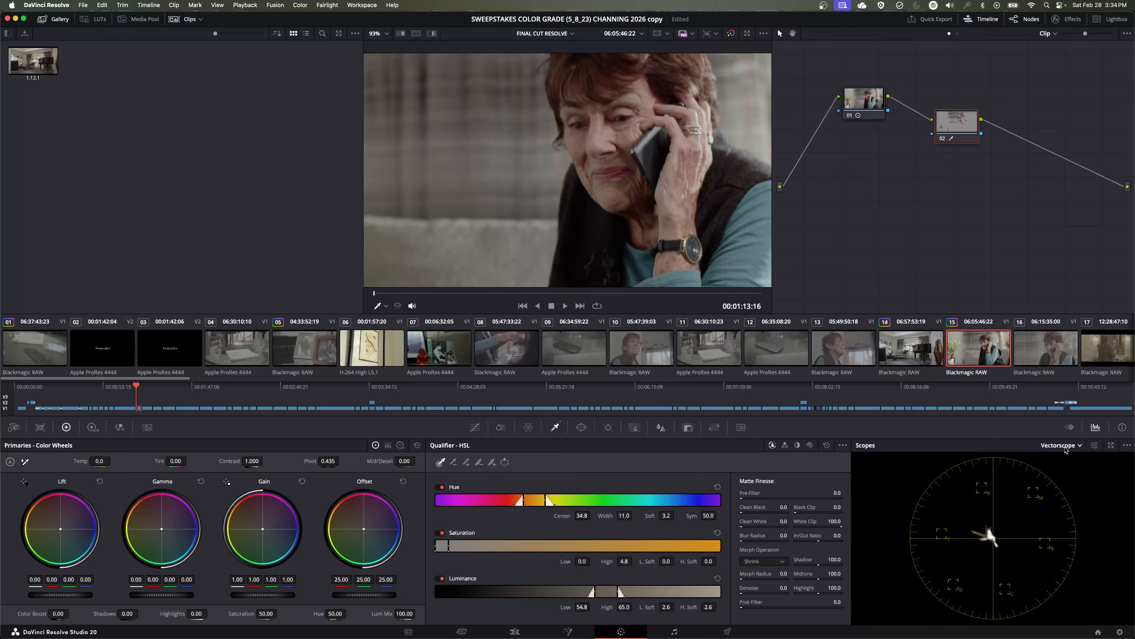
{"action": "key", "text": "super+shift+w"}
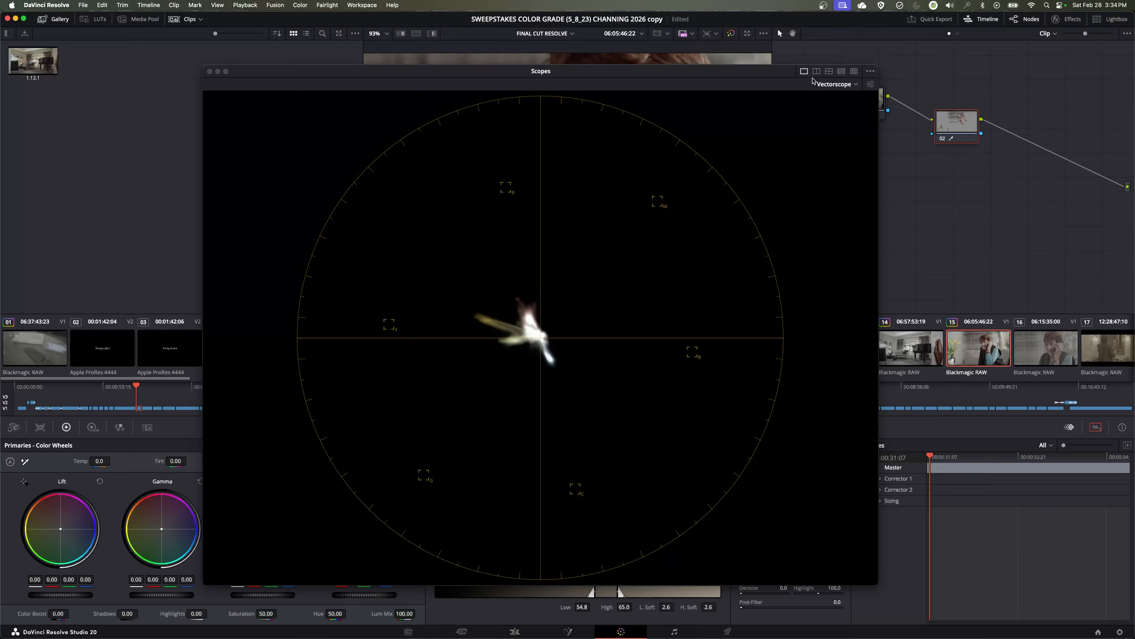
{"action": "left_click", "coordinate": [870, 85]}
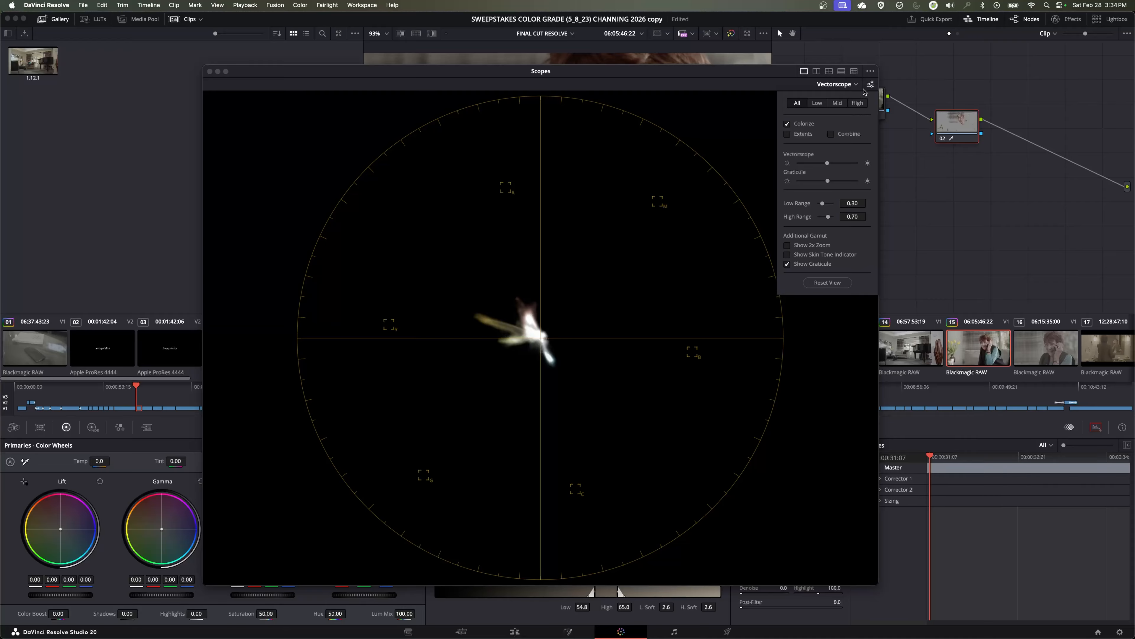
{"action": "left_click", "coordinate": [787, 255]}
{"action": "left_click", "coordinate": [871, 85]}
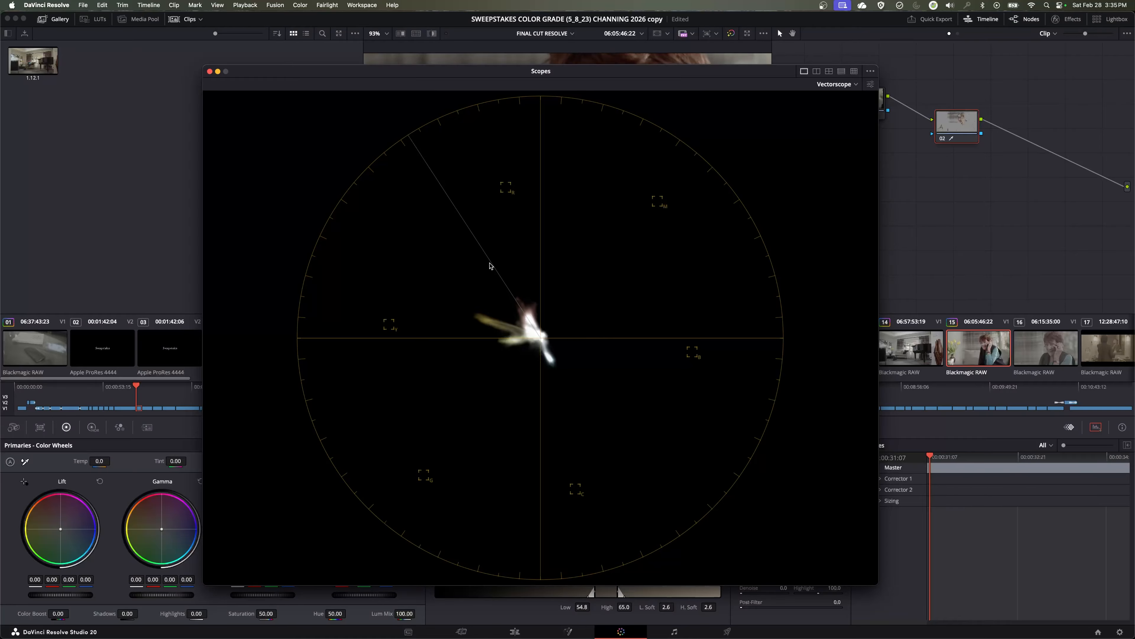
- Shrink the scopes window and move it clear of the woman's face in the viewer
{"action": "left_click_drag", "start_coordinate": [877, 584], "coordinate": [580, 354]}
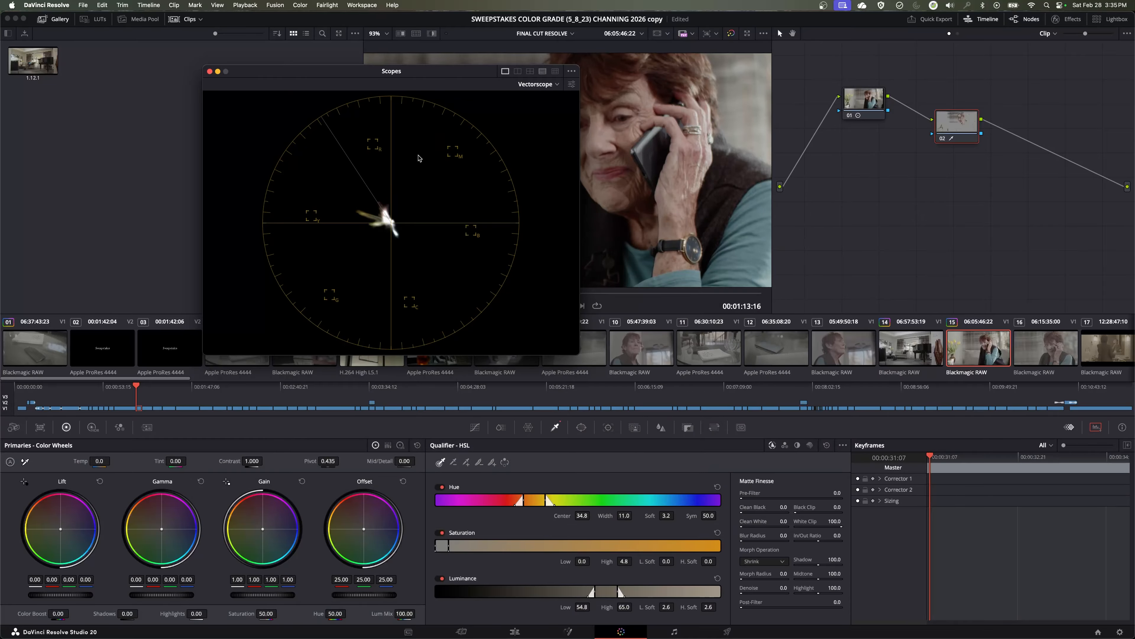
{"action": "left_click_drag", "start_coordinate": [436, 80], "coordinate": [298, 56]}
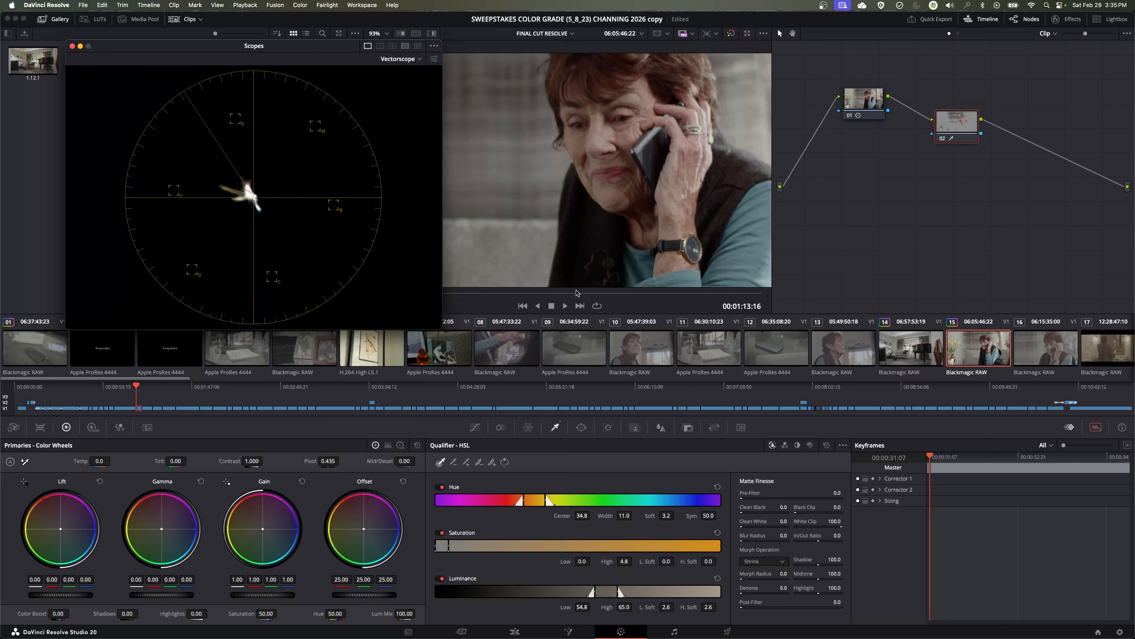
{"action": "left_click", "coordinate": [555, 430]}
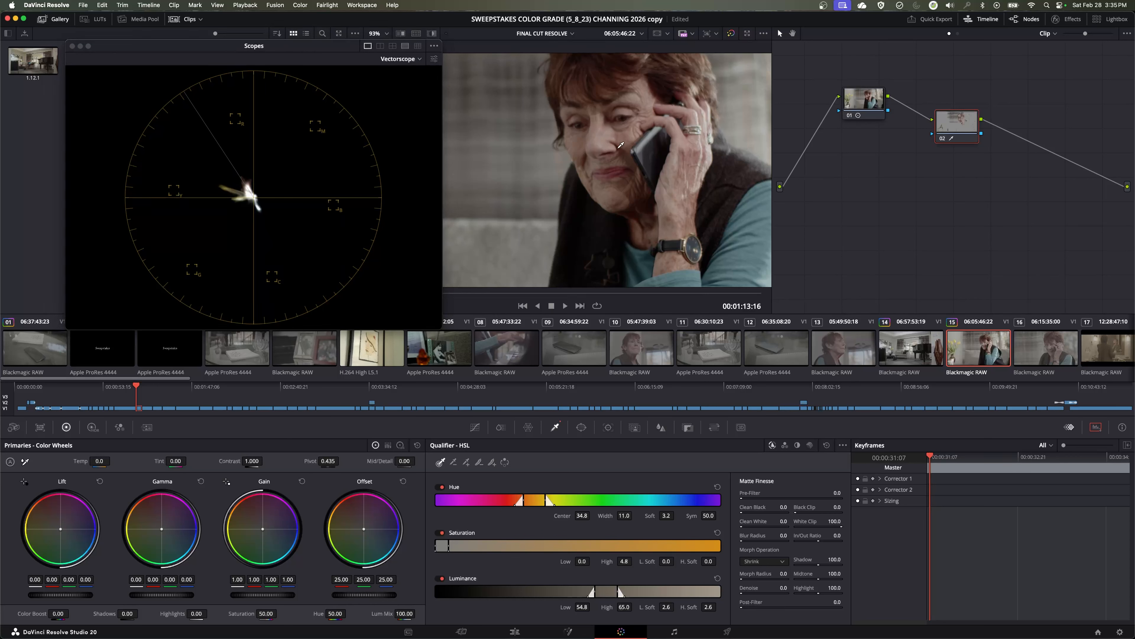
- Reset node 02, resample the woman's facial skin with the HSL qualifier, and move the scopes window off the viewer's highlight controls
{"action": "left_click_drag", "start_coordinate": [959, 128], "coordinate": [960, 126]}
{"action": "right_click", "coordinate": [956, 131]}
{"action": "left_click", "coordinate": [979, 132]}
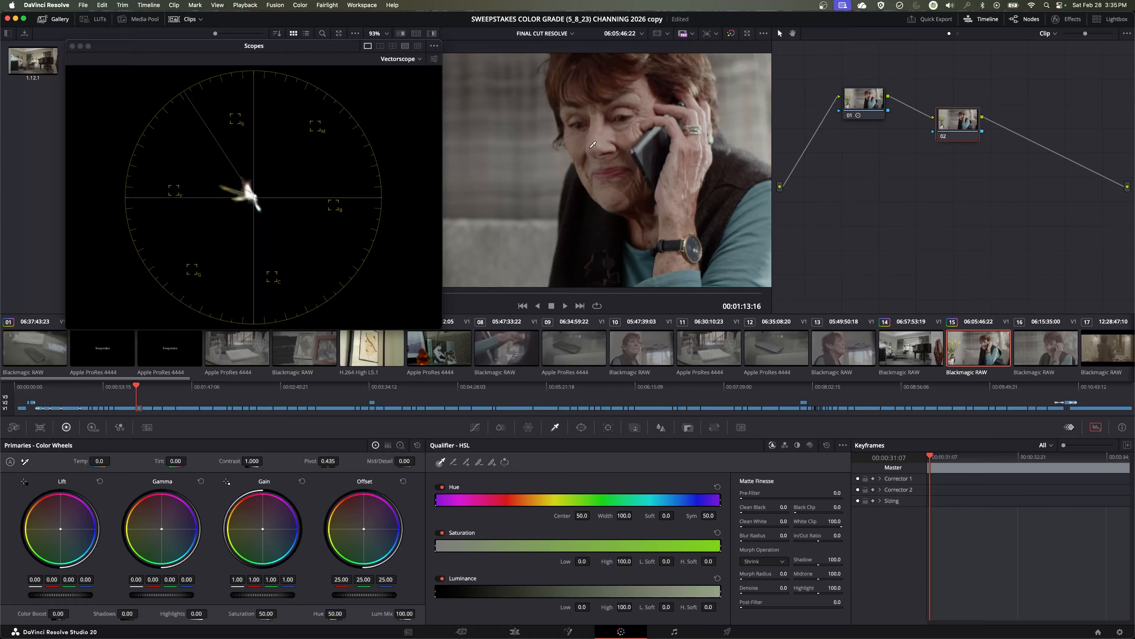
{"action": "left_click_drag", "start_coordinate": [581, 138], "coordinate": [622, 134]}
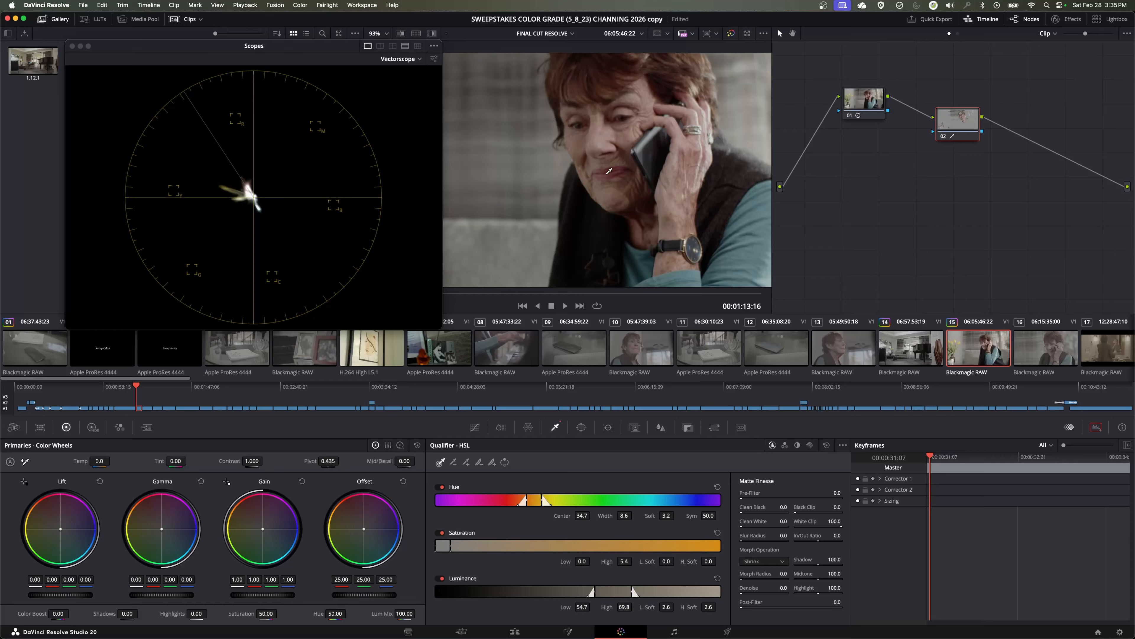
{"action": "left_click_drag", "start_coordinate": [338, 64], "coordinate": [318, 102]}
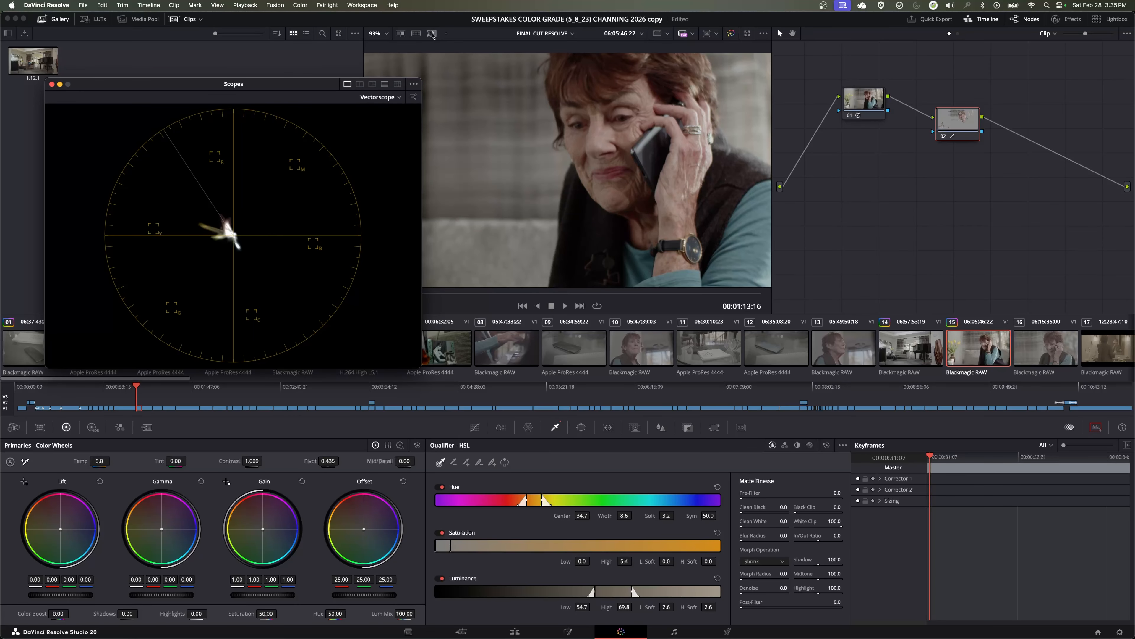
- Show only the qualified skin against gray in the viewer and enlarge the scopes window to inspect its vectorscope trace
{"action": "left_click", "coordinate": [382, 48]}
{"action": "left_click", "coordinate": [374, 47]}
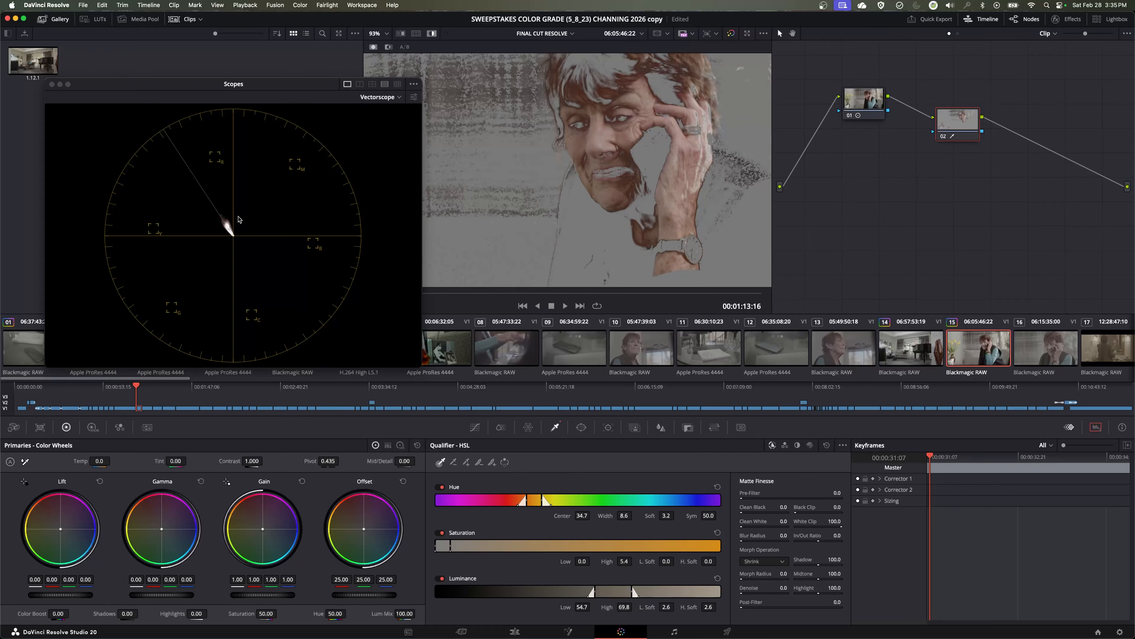
{"action": "left_click_drag", "start_coordinate": [422, 367], "coordinate": [619, 520]}
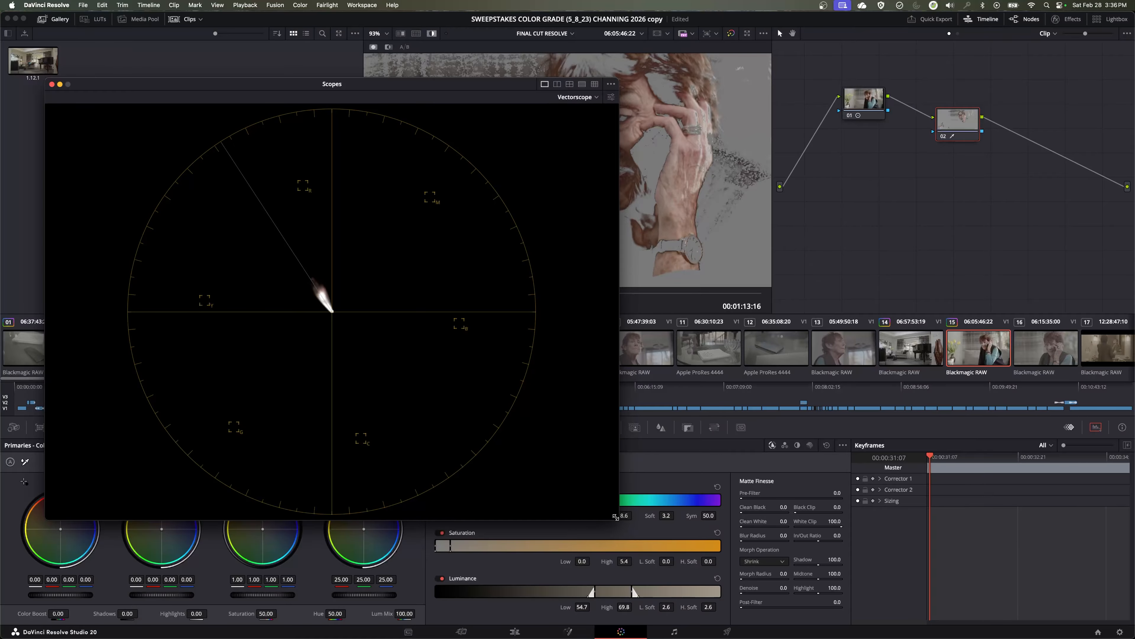
{"action": "left_click_drag", "start_coordinate": [616, 517], "coordinate": [546, 436]}
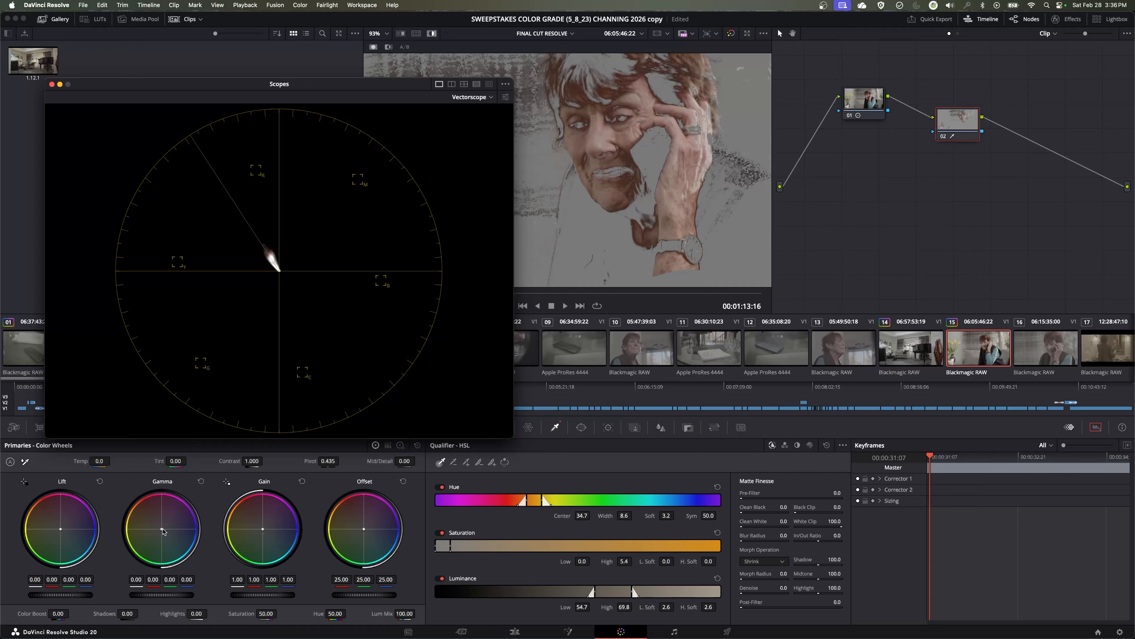
- Warm node 02's skin with Offset at 24.80, 24.81, 23.74 and saturation at 64.20, and return the viewer to the full image
{"action": "left_click_drag", "start_coordinate": [164, 532], "coordinate": [163, 531]}
{"action": "mouse_move", "coordinate": [355, 530]}
{"action": "left_mouse_down"}
{"action": "mouse_move", "coordinate": [365, 531]}
{"action": "mouse_move", "coordinate": [353, 529]}
{"action": "left_mouse_up"}
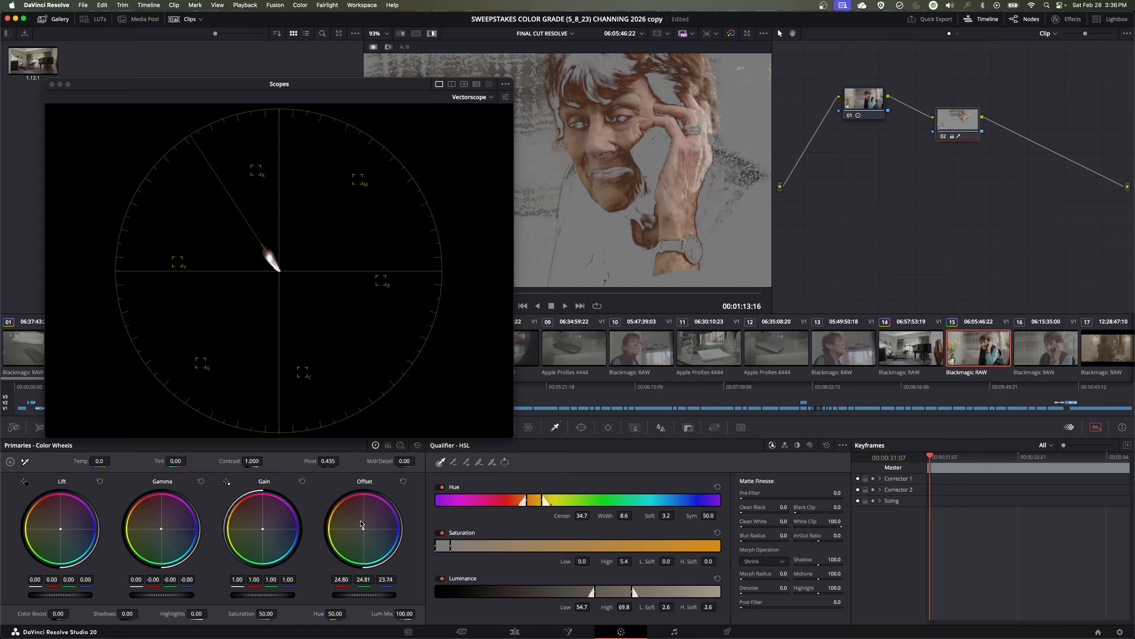
{"action": "left_click_drag", "start_coordinate": [266, 613], "coordinate": [287, 613]}
{"action": "left_click_drag", "start_coordinate": [954, 129], "coordinate": [960, 130]}
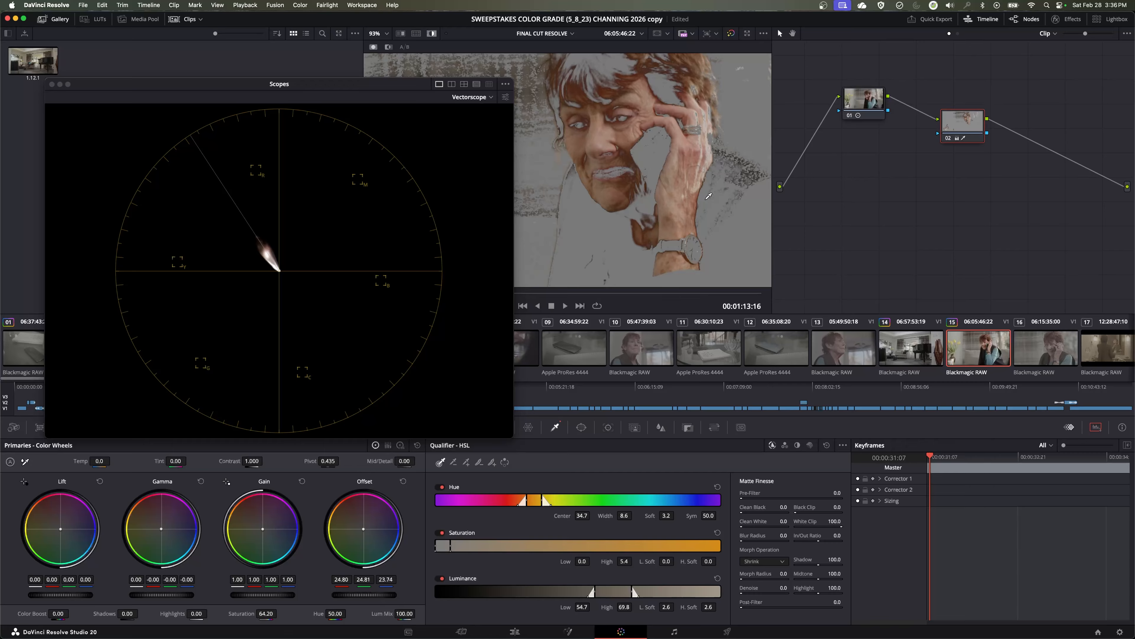
{"action": "left_click", "coordinate": [432, 33]}
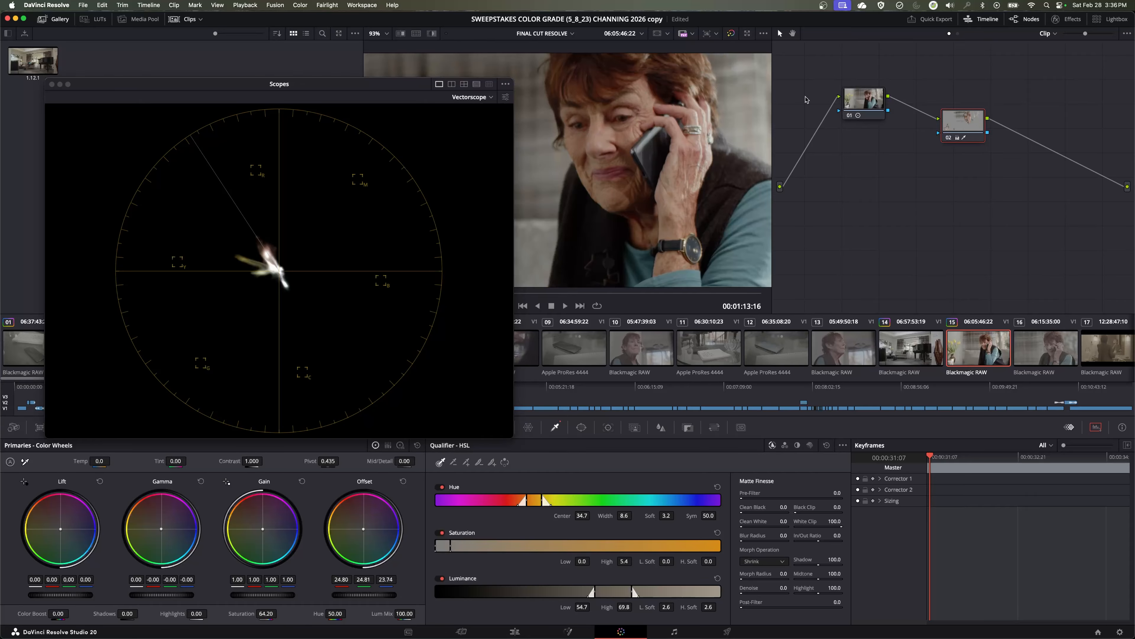
{"action": "left_click_drag", "start_coordinate": [952, 129], "coordinate": [958, 122]}
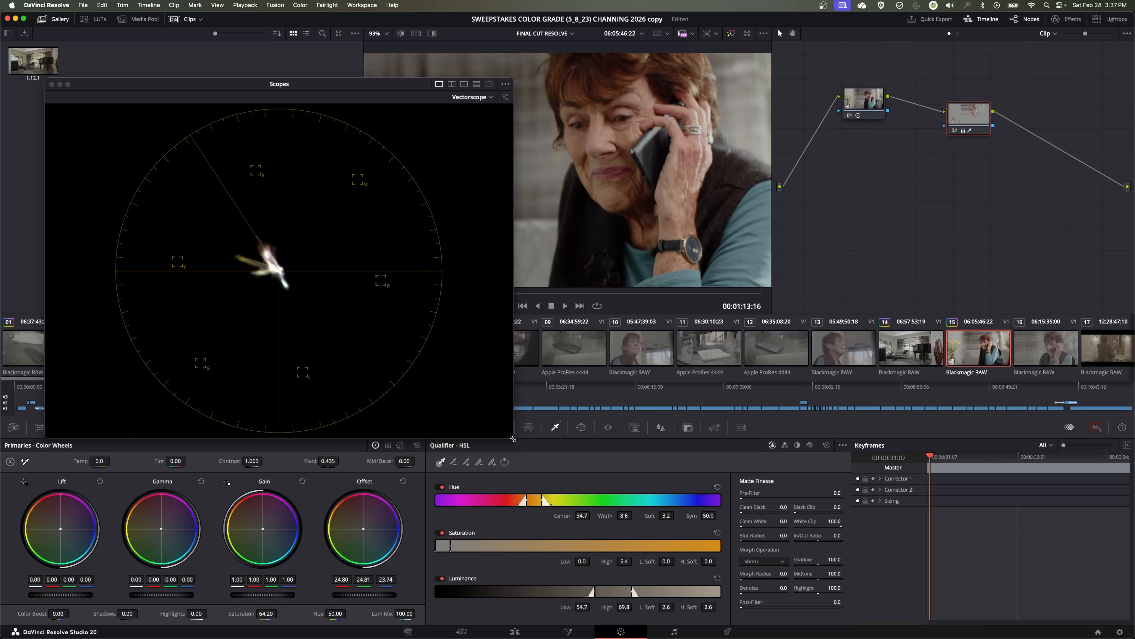
- Shrink the scopes window clear of the viewer and display node 02's skin selection as a black-and-white matte
{"action": "left_click_drag", "start_coordinate": [513, 437], "coordinate": [375, 301]}
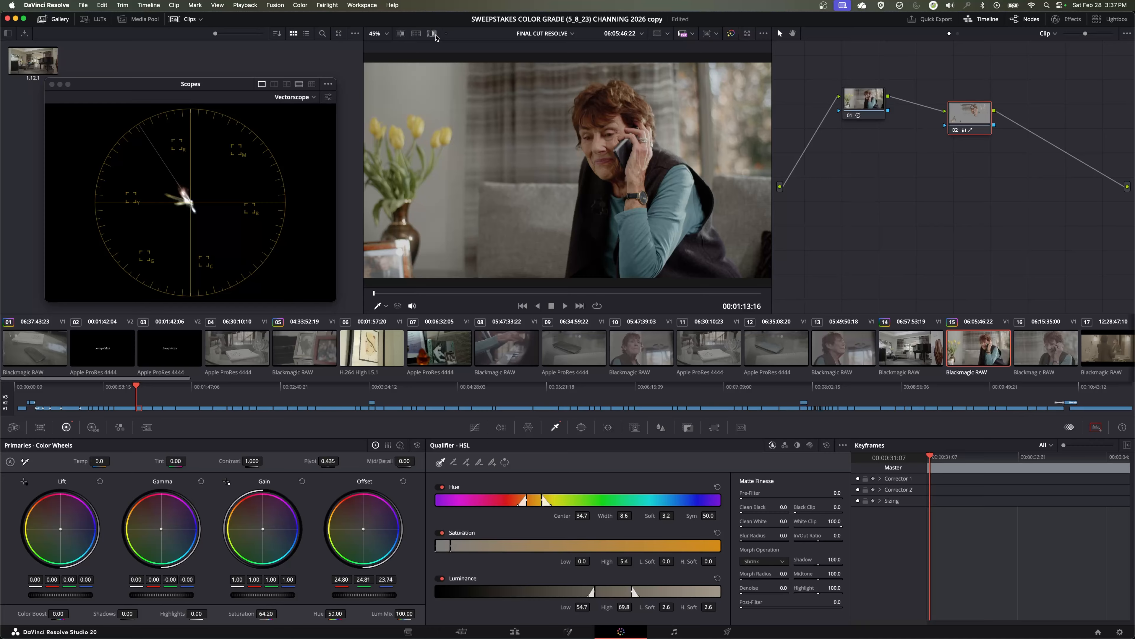
{"action": "left_click", "coordinate": [431, 34]}
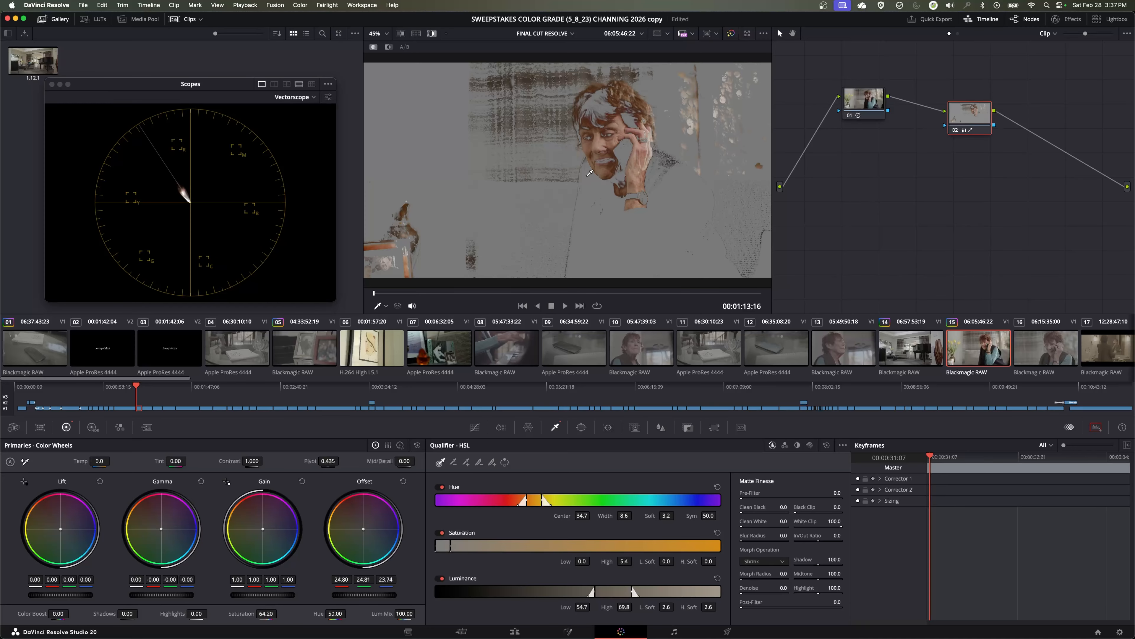
{"action": "scroll", "coordinate": [612, 135], "scroll_direction": "up", "scroll_amount": 6}
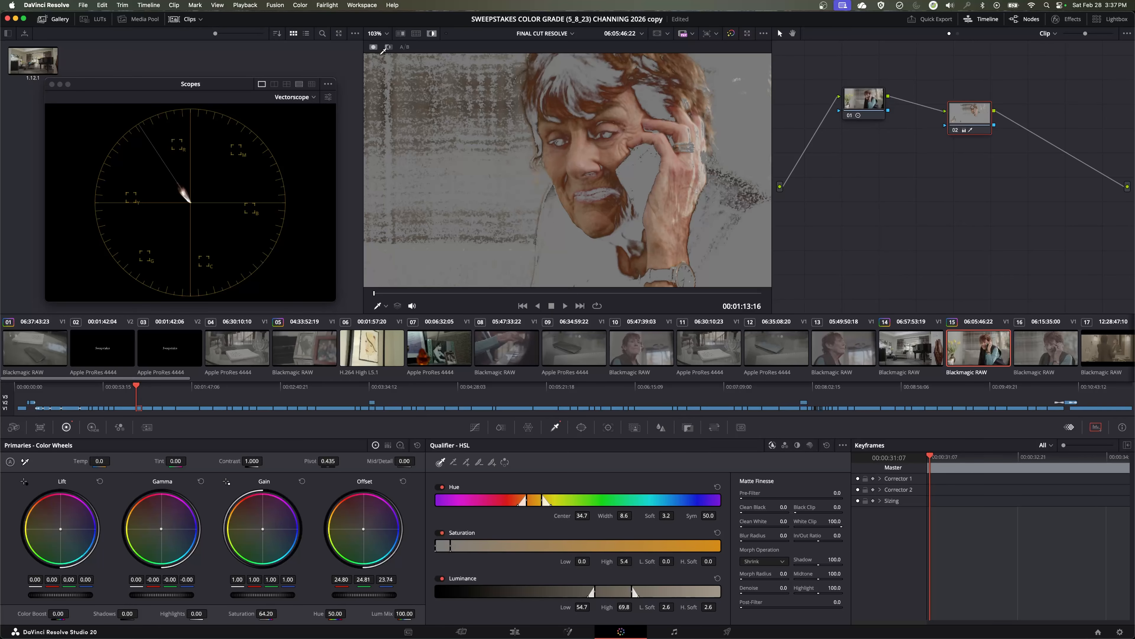
{"action": "left_click", "coordinate": [388, 47]}
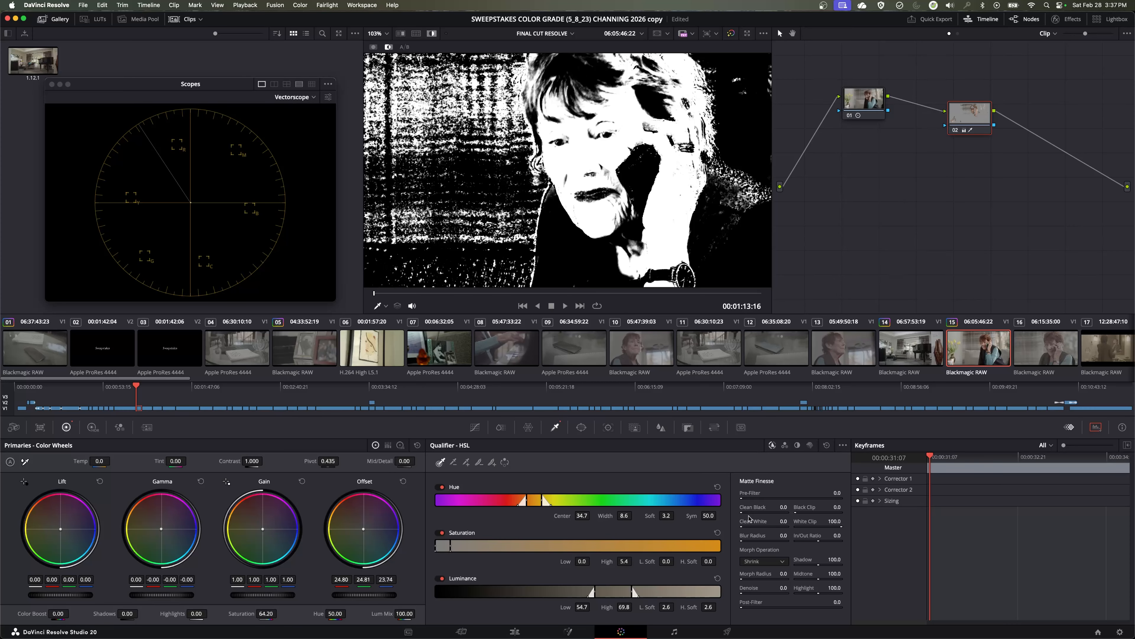
- Refine the skin matte with Clean Black 4.3, Clean White 4.6 and Blur Radius 22.3, and turn off the highlight view
{"action": "mouse_move", "coordinate": [749, 518]}
{"action": "left_mouse_down"}
{"action": "mouse_move", "coordinate": [738, 520]}
{"action": "mouse_move", "coordinate": [744, 513]}
{"action": "left_mouse_up"}
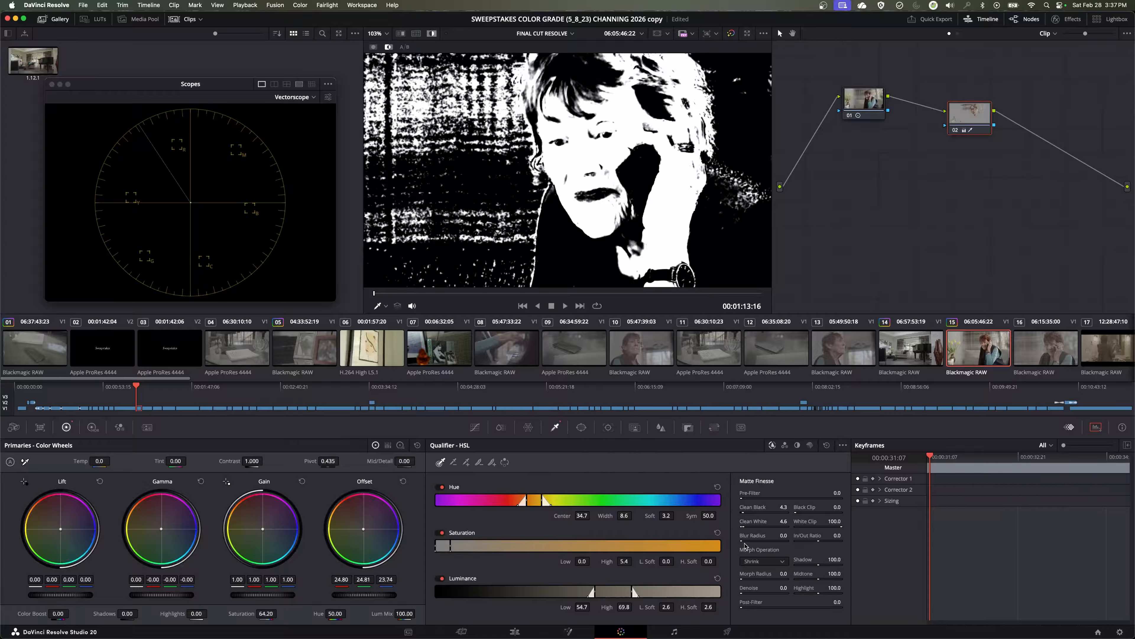
{"action": "left_click_drag", "start_coordinate": [745, 543], "coordinate": [753, 542]}
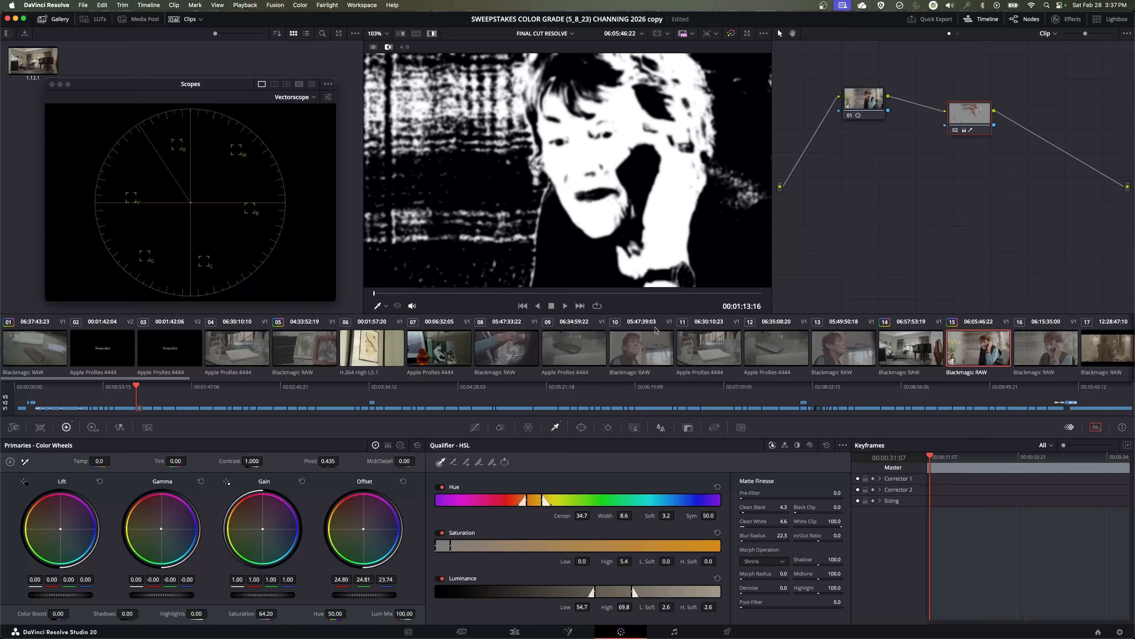
{"action": "left_click", "coordinate": [431, 34]}
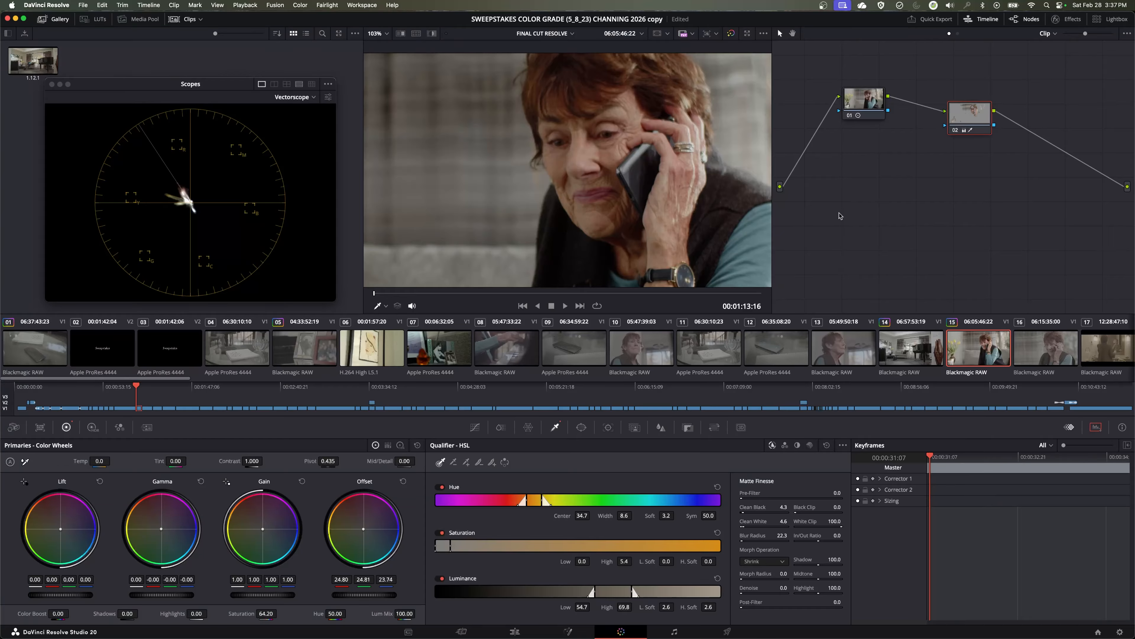
{"action": "left_click_drag", "start_coordinate": [966, 120], "coordinate": [969, 113]}
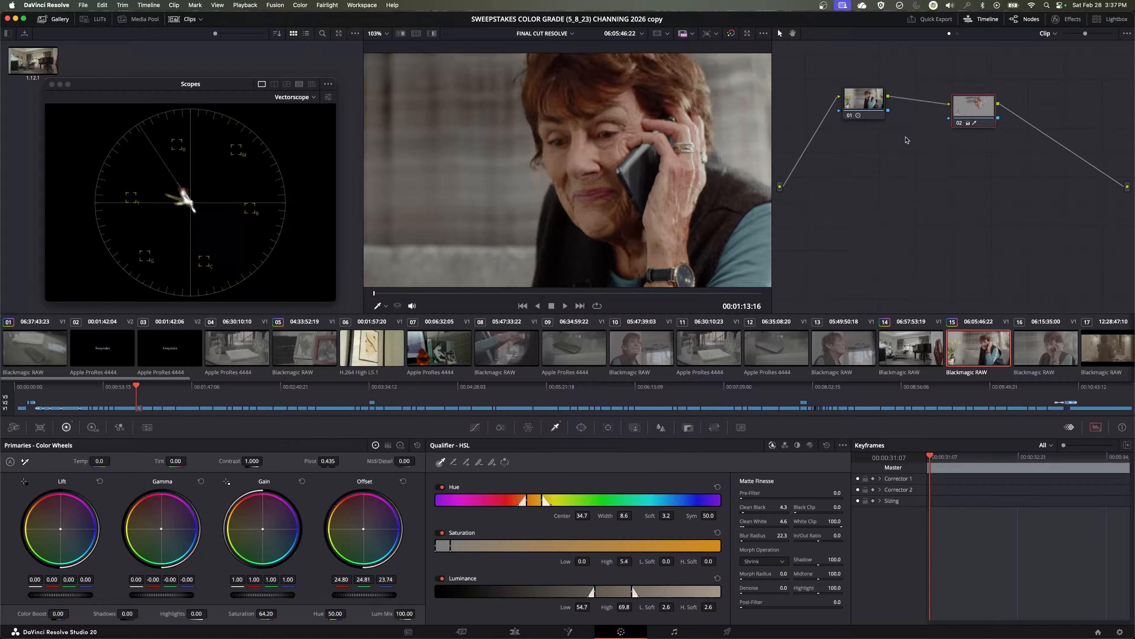